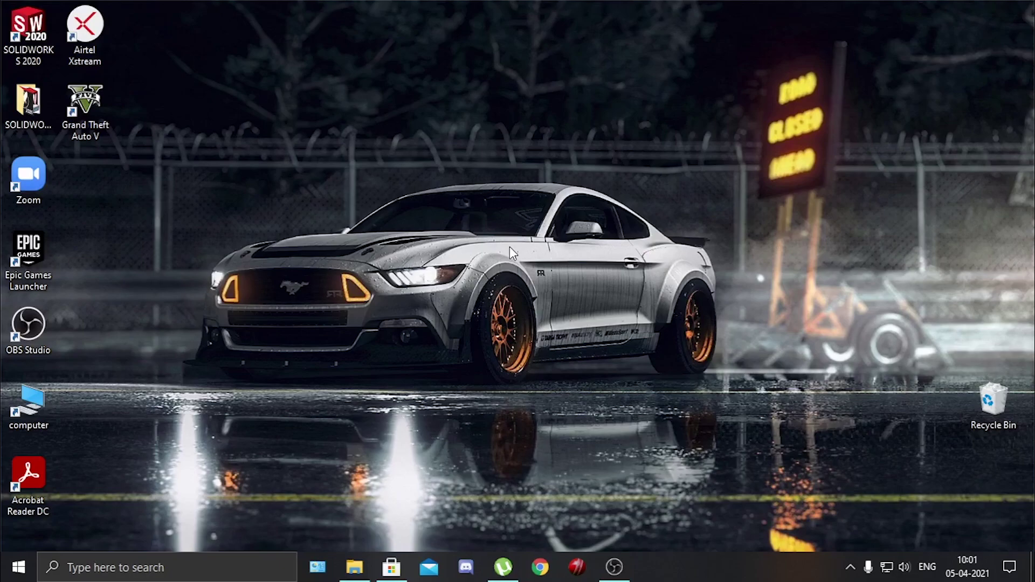
Step: Restore the µTorrent 3.5.5 window from the taskbar, showing an empty torrent list
{"action": "left_click", "coordinate": [502, 567]}
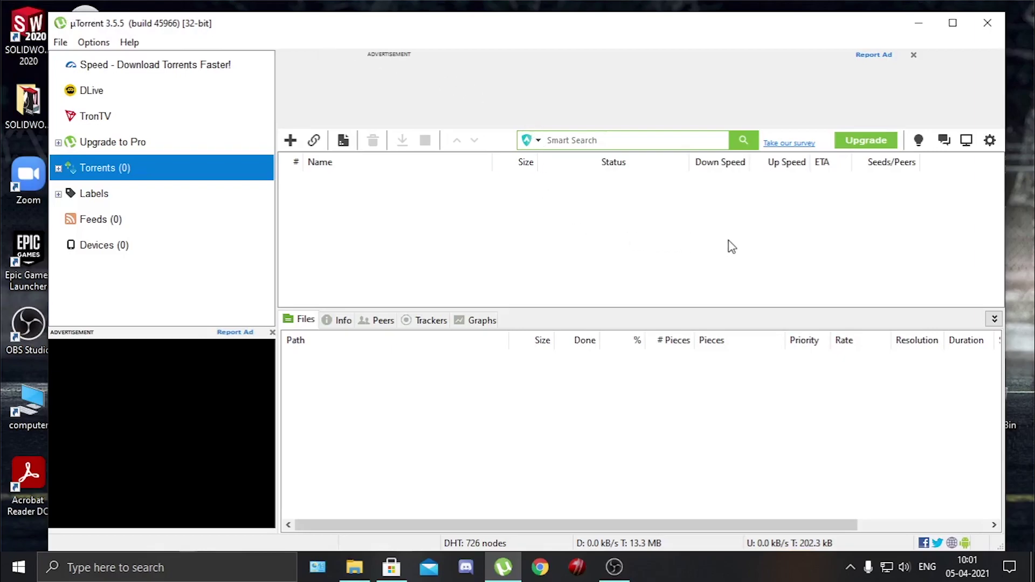
Step: Minimize µTorrent and search for utorrent in Chrome
{"action": "left_click", "coordinate": [919, 23]}
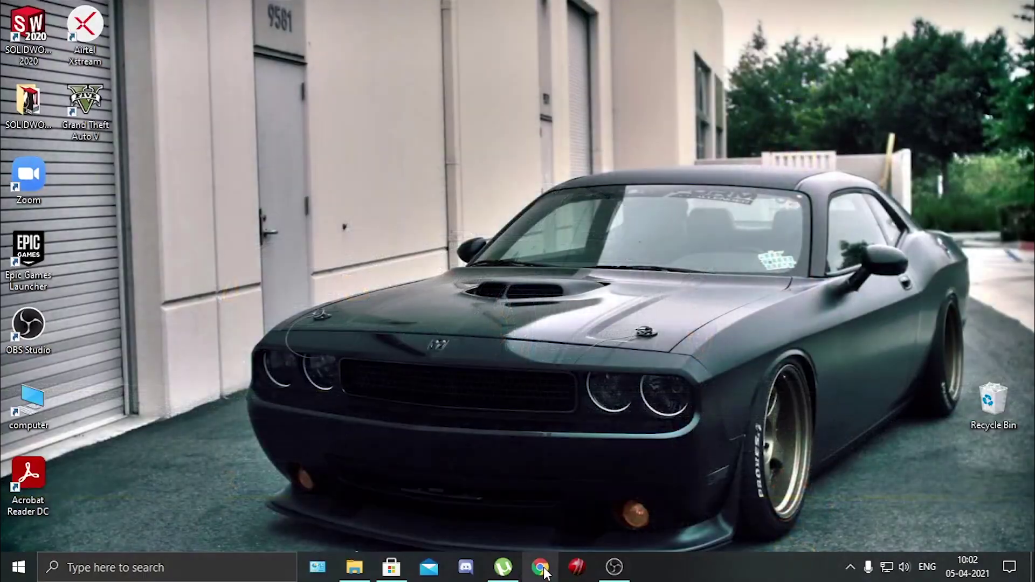
{"action": "left_click", "coordinate": [541, 569]}
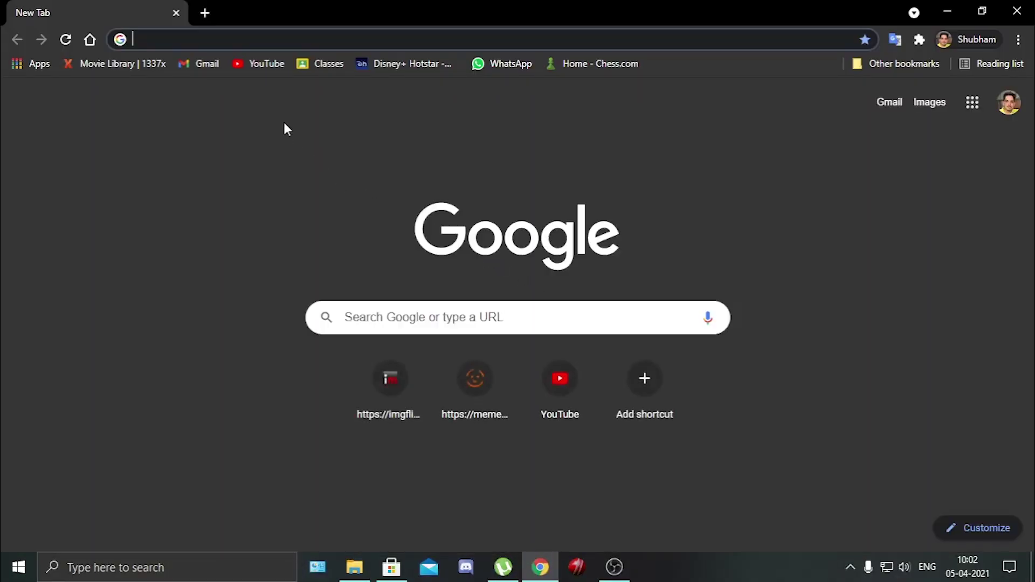
{"action": "type", "text": "u"}
{"action": "key", "text": "Return"}
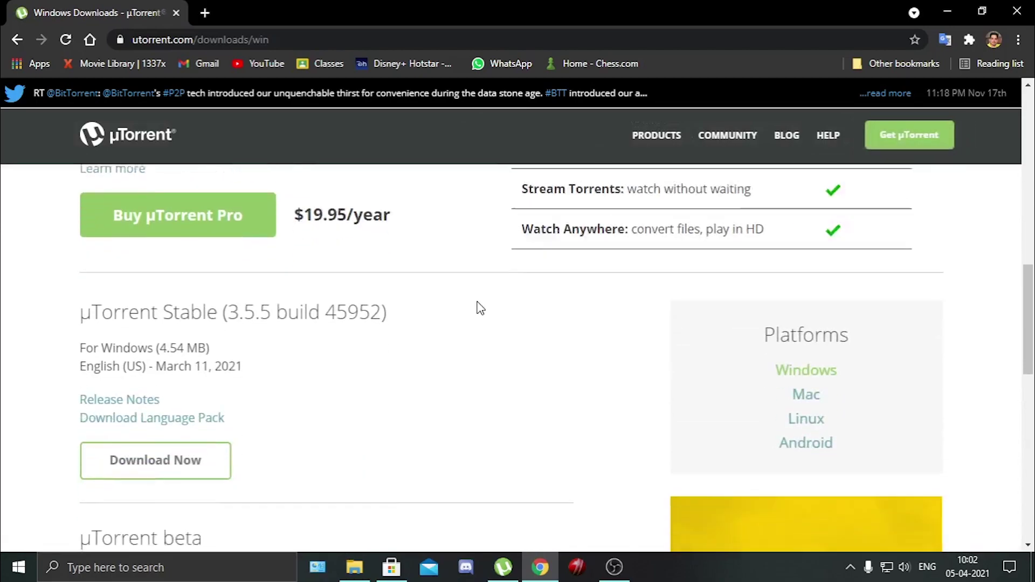
Step: Download the µTorrent Stable 3.5.5 Windows installer, uTorrent.exe, from utorrent.com
{"action": "scroll", "coordinate": [430, 314], "scroll_direction": "up", "scroll_amount": 2}
{"action": "left_click_drag", "start_coordinate": [75, 308], "coordinate": [388, 303]}
{"action": "left_click", "coordinate": [426, 397]}
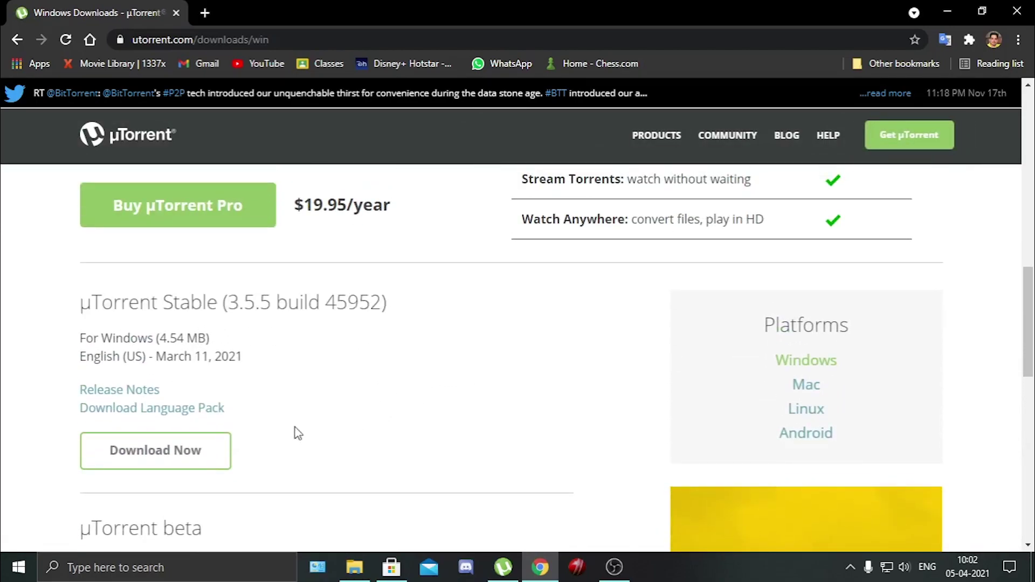
{"action": "scroll", "coordinate": [377, 460], "scroll_direction": "down", "scroll_amount": 2}
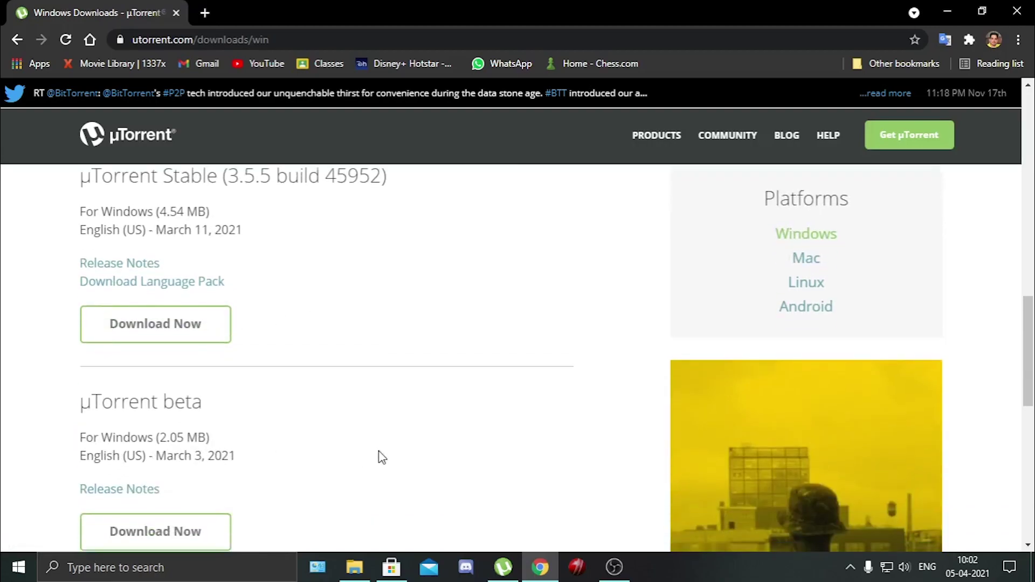
{"action": "scroll", "coordinate": [334, 458], "scroll_direction": "up", "scroll_amount": 2}
{"action": "left_click", "coordinate": [193, 455]}
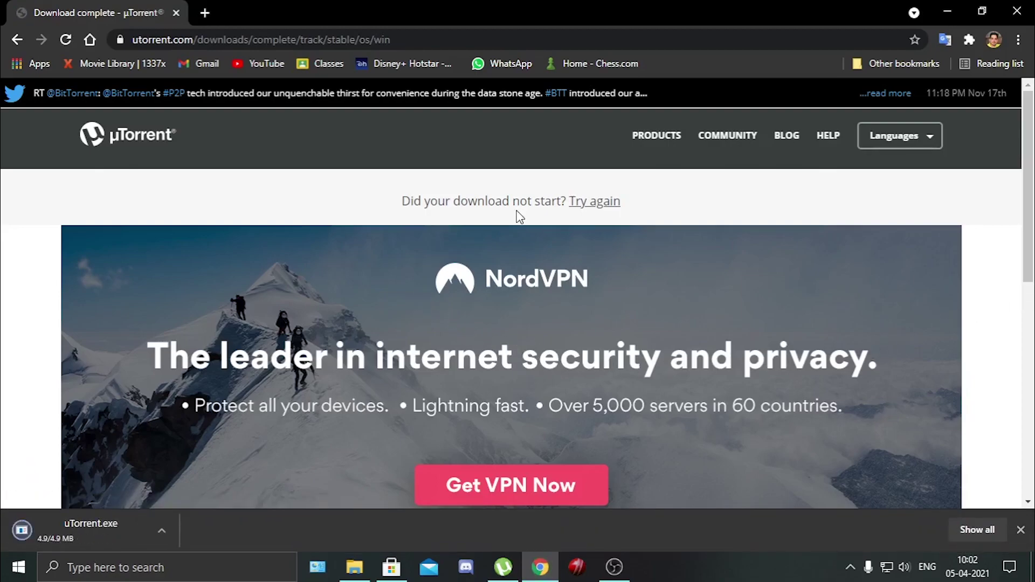
Step: Show the downloaded uTorrent.exe in its Downloads folder
{"action": "left_click", "coordinate": [159, 532]}
{"action": "left_click", "coordinate": [201, 479]}
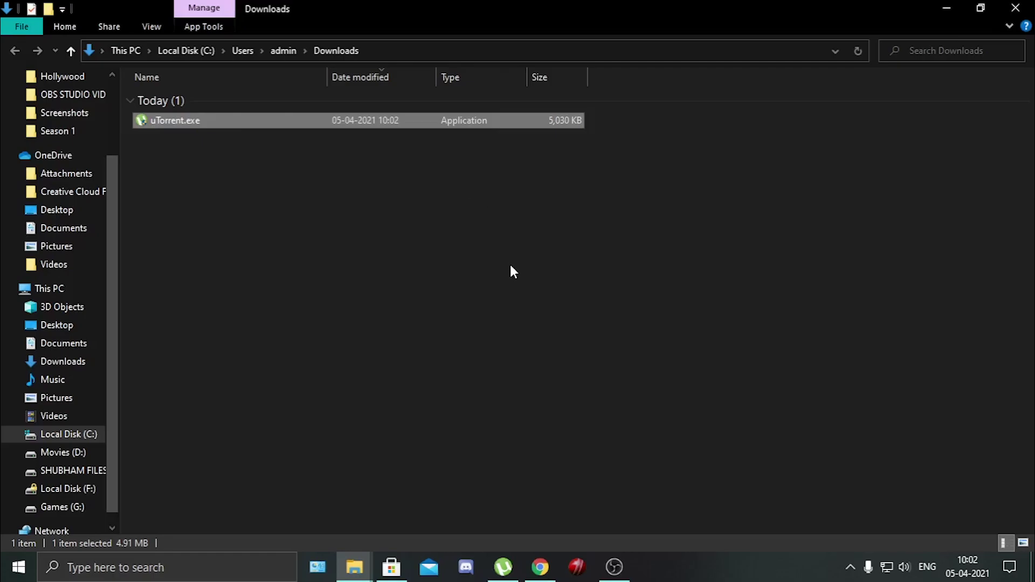
{"action": "left_click", "coordinate": [541, 565]}
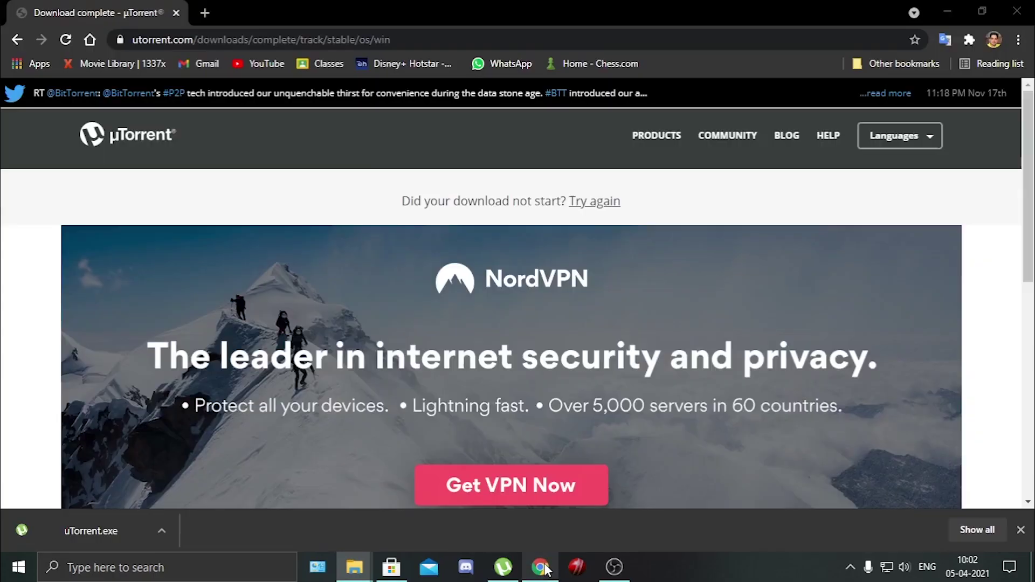
Step: Close the download bar and replace the download page with a blank new tab
{"action": "left_click", "coordinate": [1021, 529]}
{"action": "left_click", "coordinate": [205, 13]}
{"action": "left_click", "coordinate": [176, 13]}
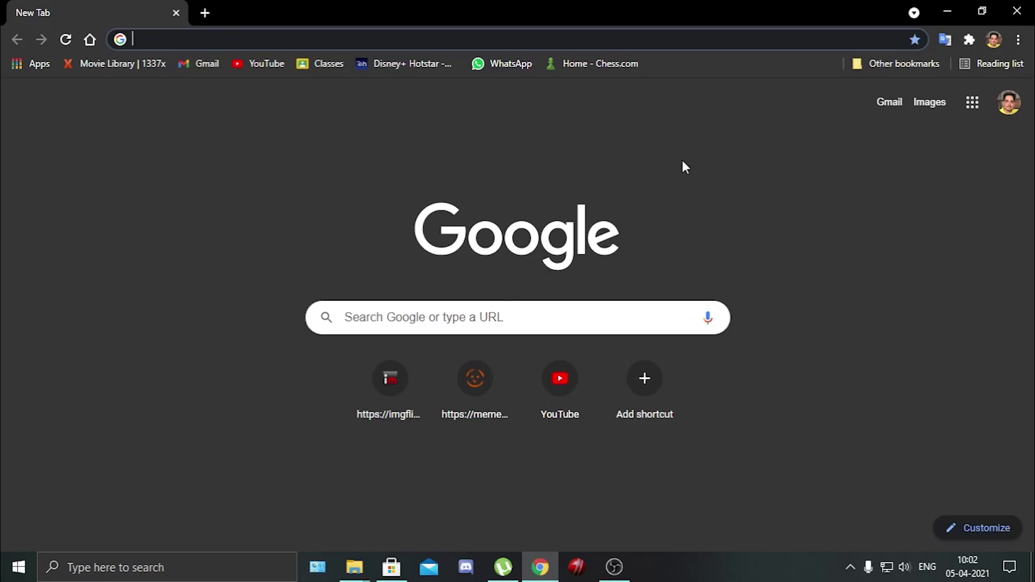
Step: Run the recent 'touch vpn extension' search and open the Touch VPN Chrome Web Store result
{"action": "left_click", "coordinate": [559, 318]}
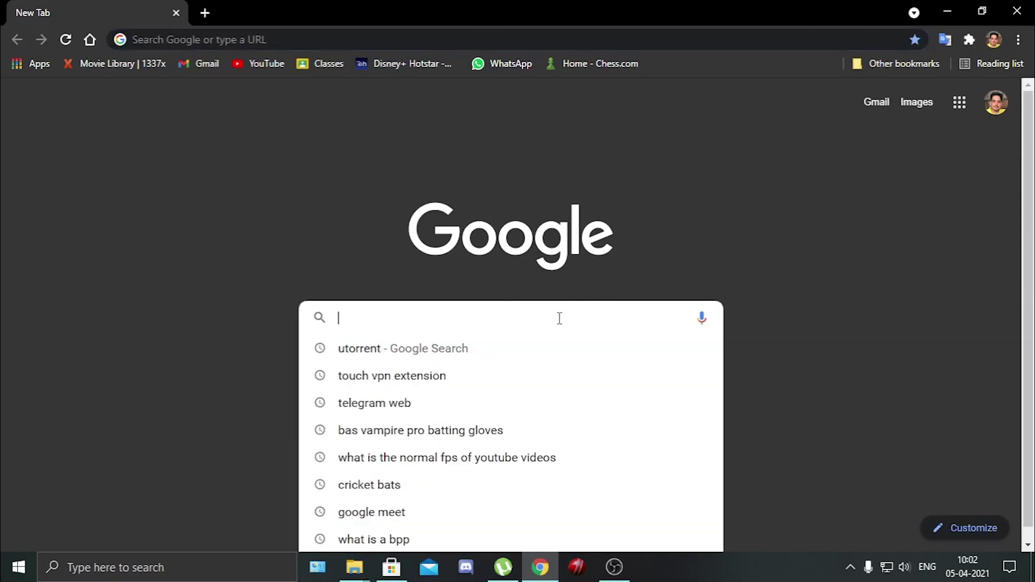
{"action": "left_click", "coordinate": [438, 383]}
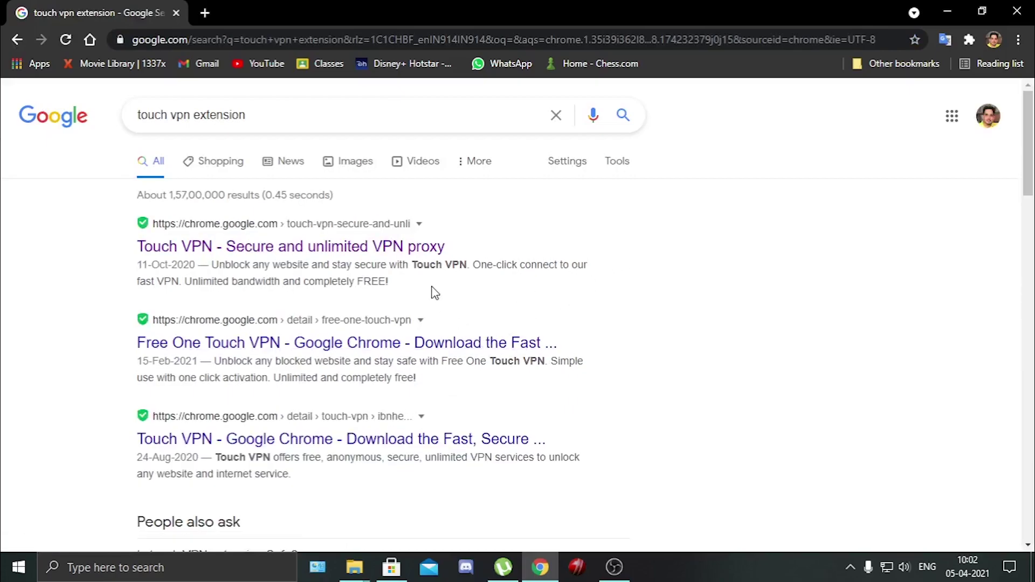
{"action": "left_click", "coordinate": [358, 247]}
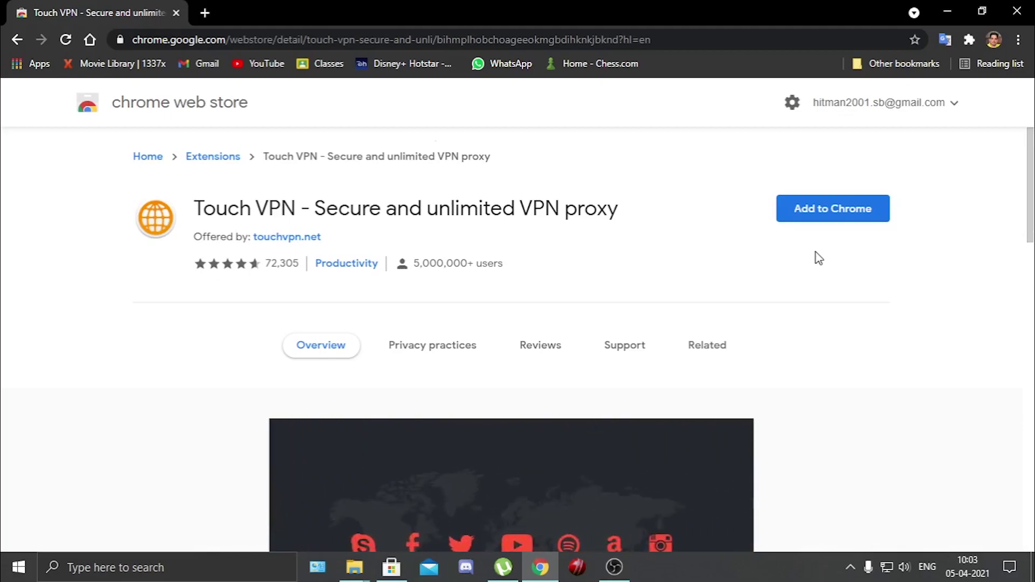
Step: Add the Touch VPN extension to Chrome
{"action": "left_click", "coordinate": [822, 215]}
{"action": "left_click", "coordinate": [549, 209]}
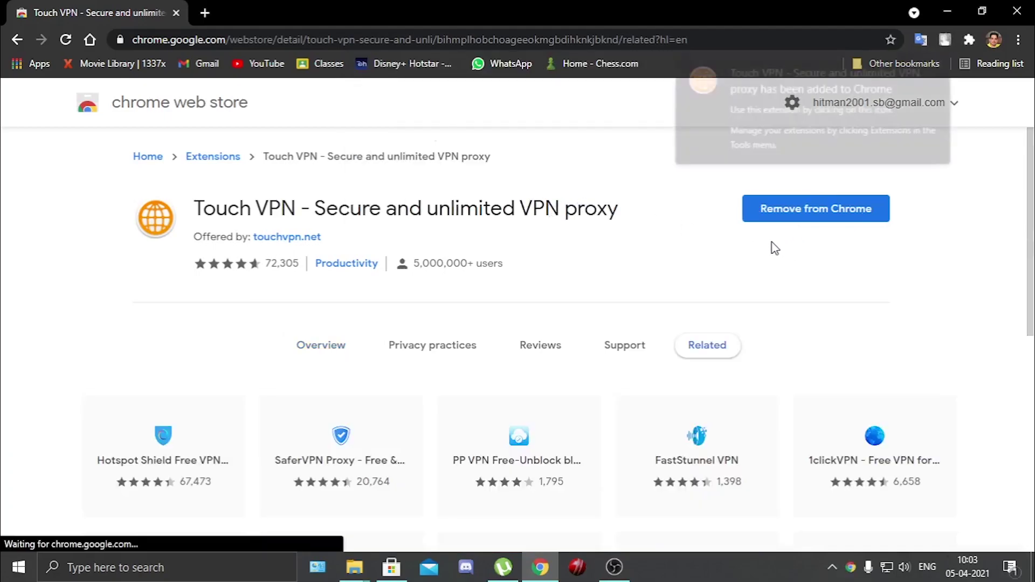
{"action": "left_click", "coordinate": [942, 63]}
Step: Pin Touch VPN to the browser toolbar from the Extensions menu
{"action": "left_click", "coordinate": [969, 40]}
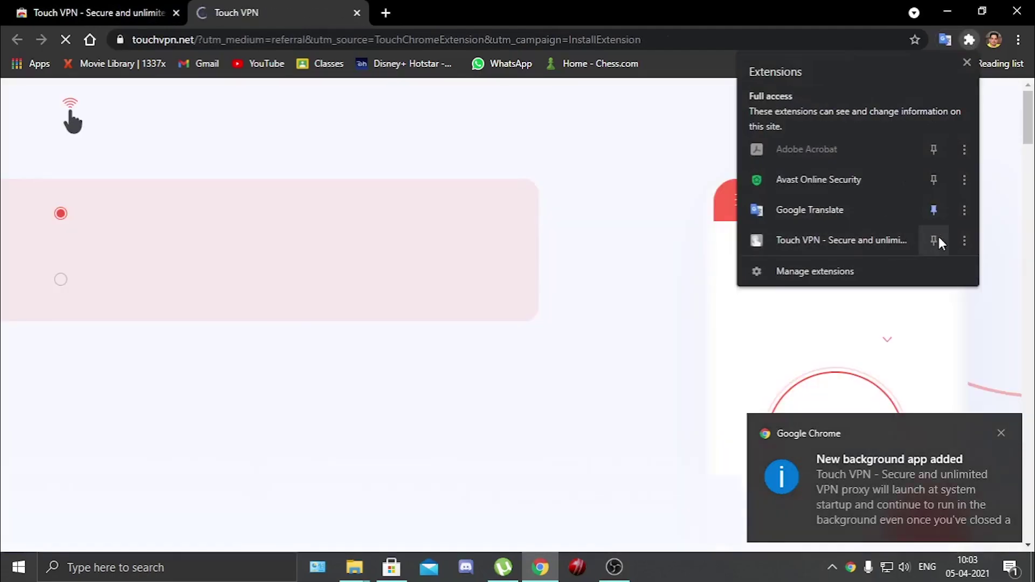
{"action": "left_click", "coordinate": [934, 240]}
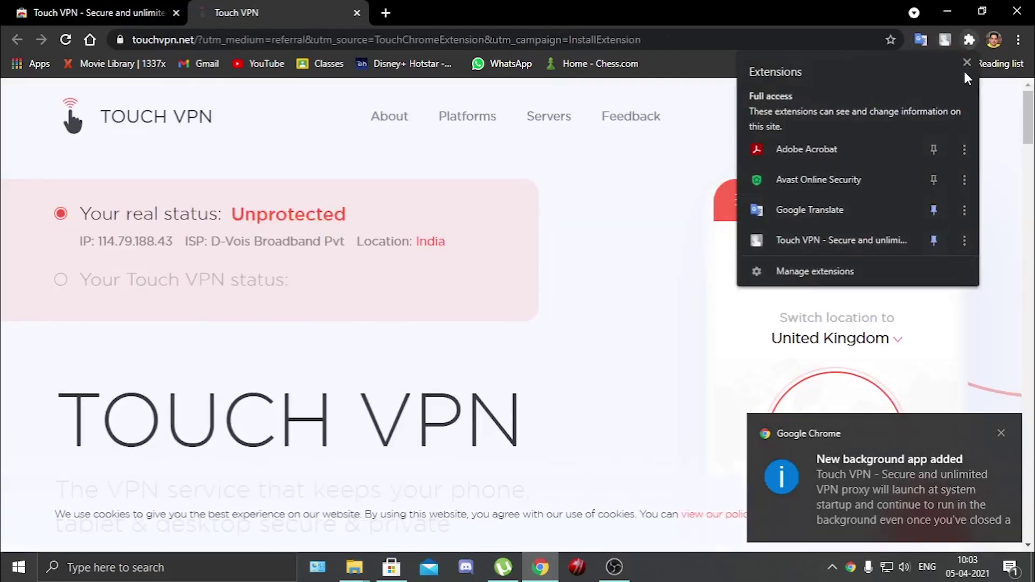
{"action": "left_click", "coordinate": [966, 63]}
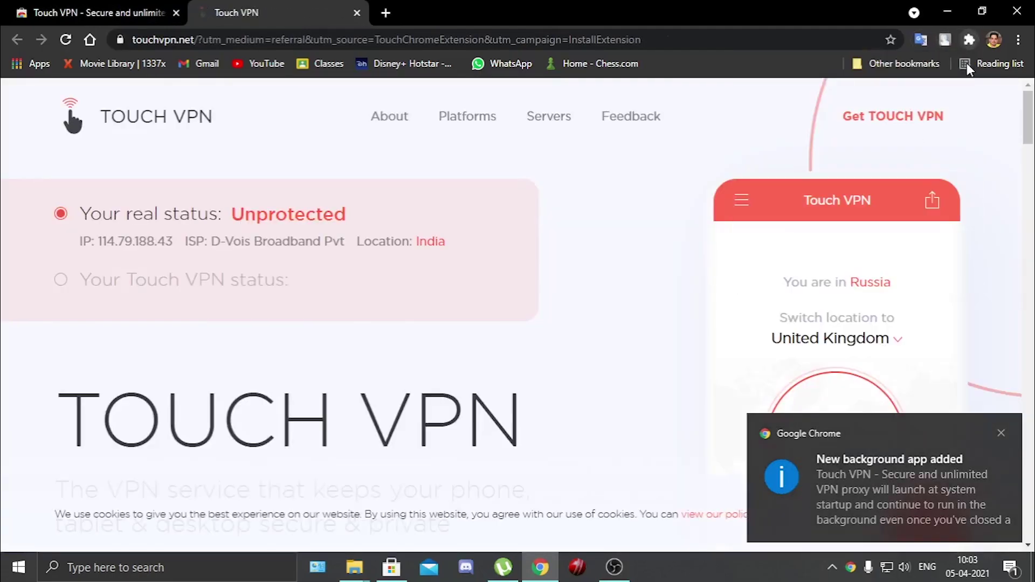
Step: Close the touchvpn.net tab and connect Touch VPN through the United States location
{"action": "left_click", "coordinate": [386, 13]}
{"action": "left_click", "coordinate": [356, 12]}
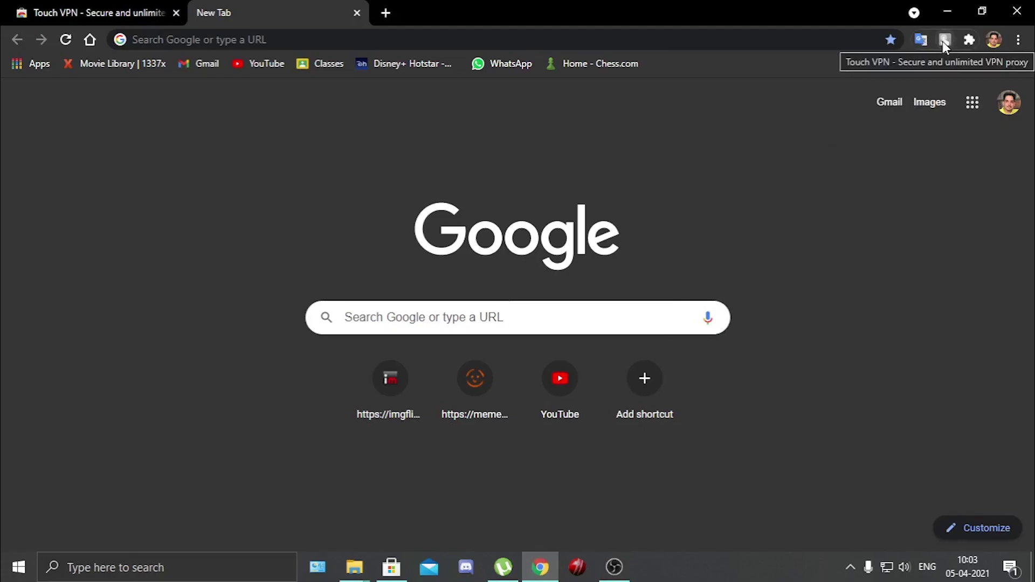
{"action": "left_click", "coordinate": [947, 39]}
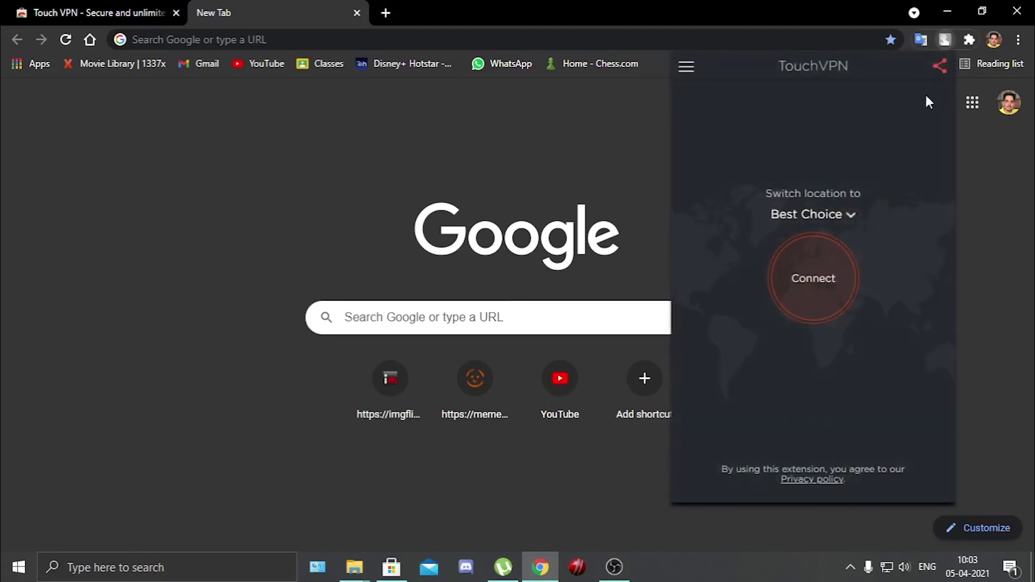
{"action": "left_click", "coordinate": [842, 221]}
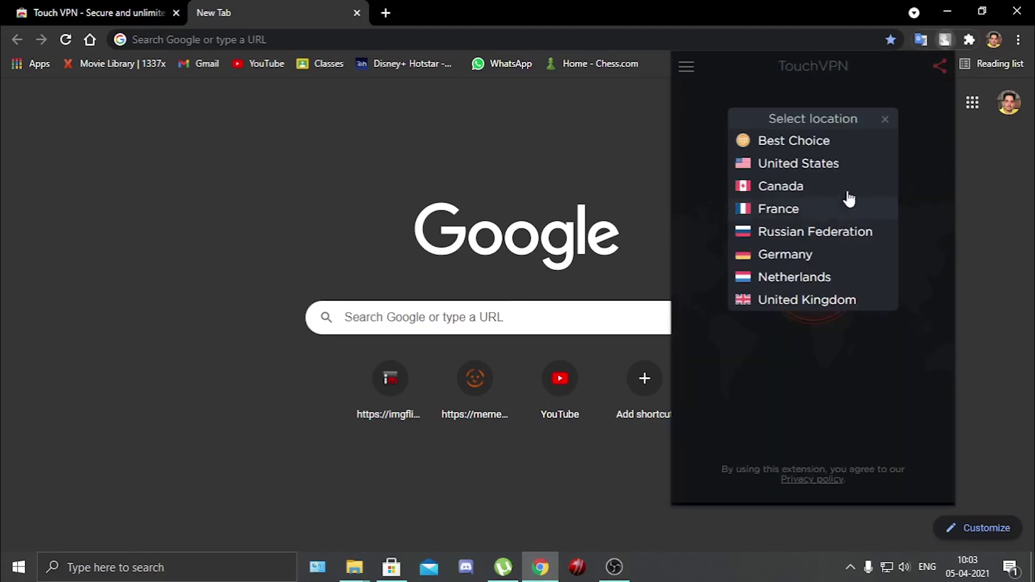
{"action": "left_click", "coordinate": [816, 171]}
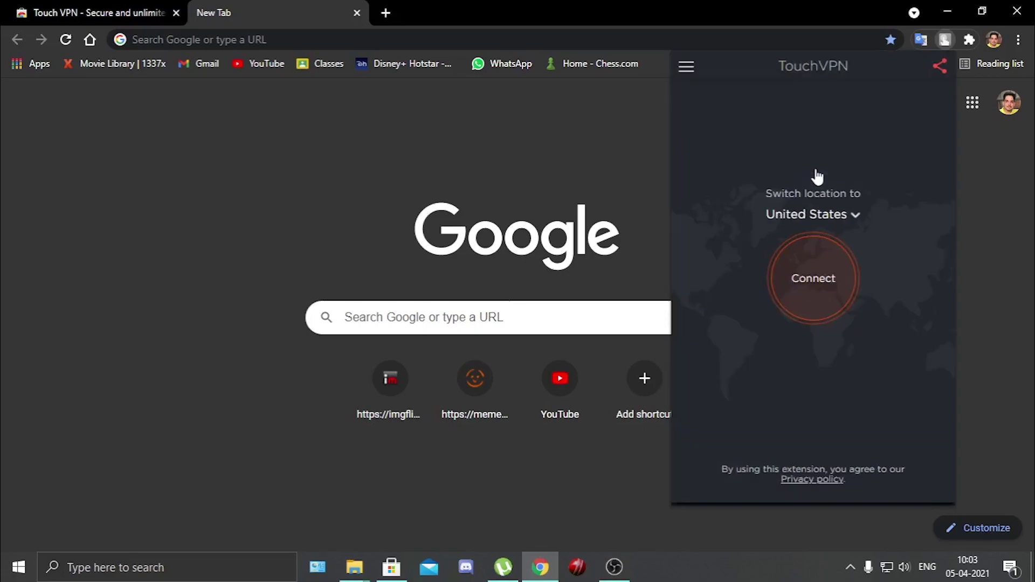
{"action": "left_click", "coordinate": [823, 272]}
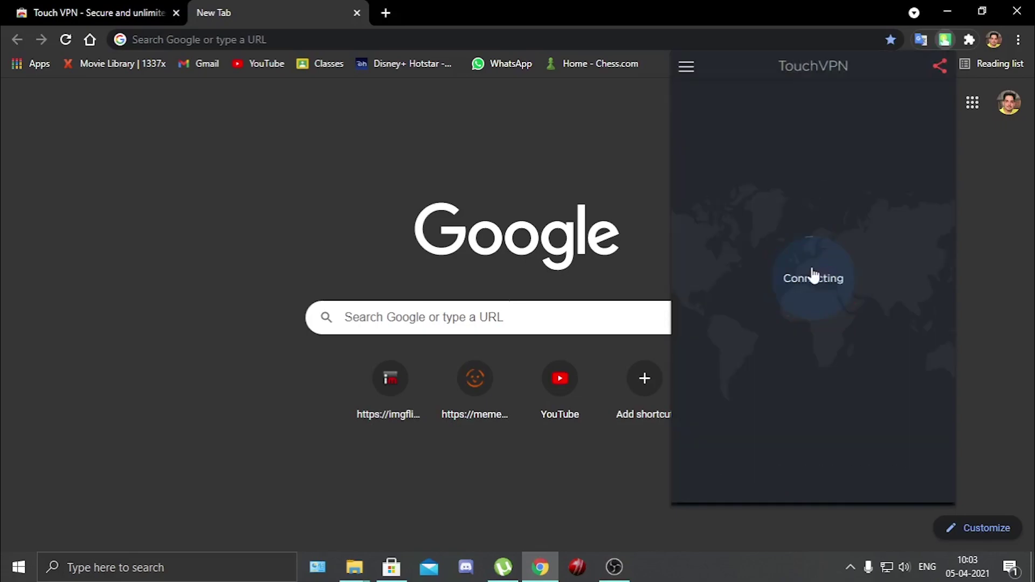
{"action": "left_click", "coordinate": [602, 150]}
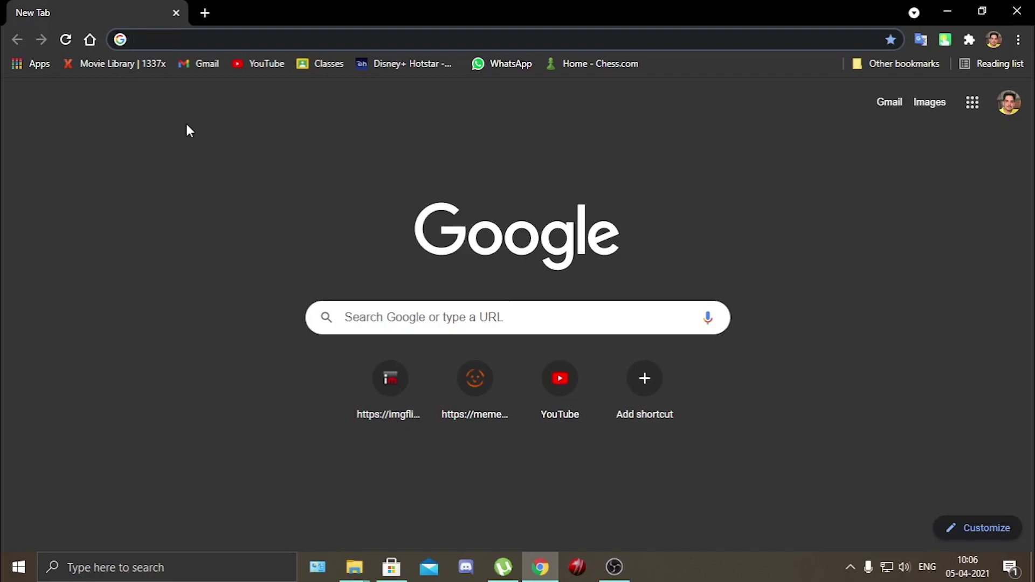
Step: Open the 'Movie Library | 1337x' bookmark and browse the movie listing
{"action": "left_click", "coordinate": [136, 71]}
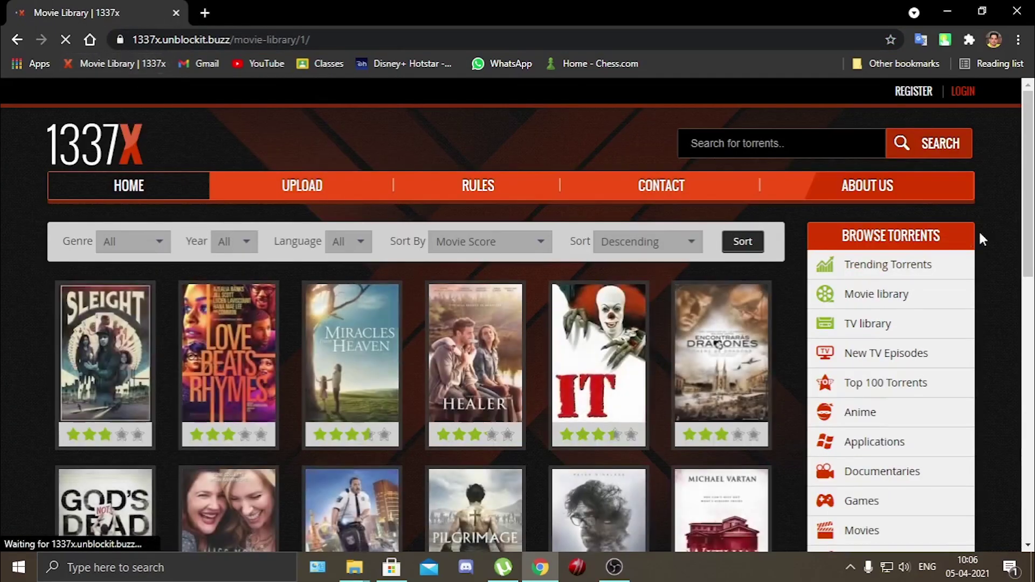
{"action": "scroll", "coordinate": [1007, 261], "scroll_direction": "down", "scroll_amount": 2}
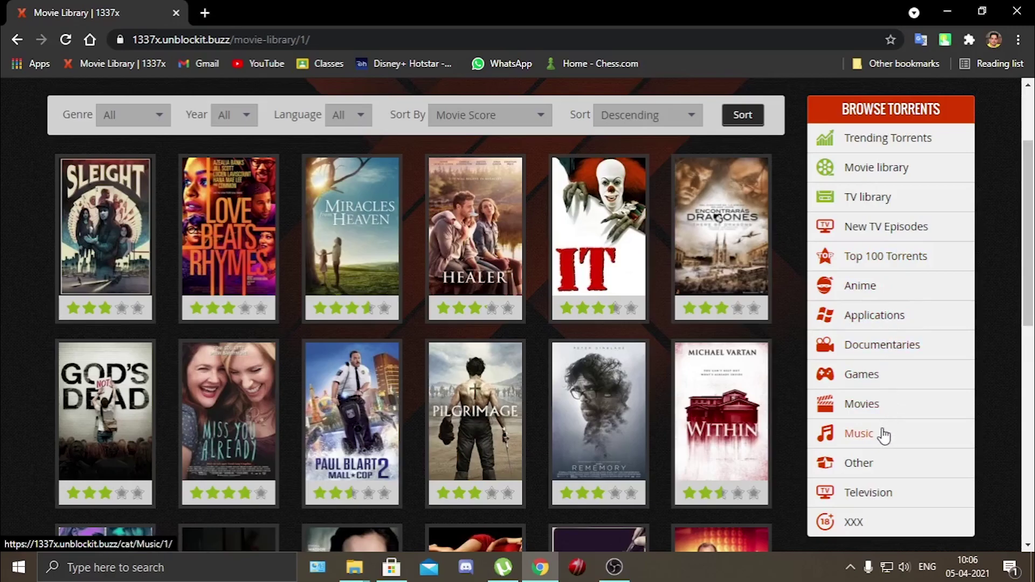
{"action": "scroll", "coordinate": [892, 412], "scroll_direction": "up", "scroll_amount": 2}
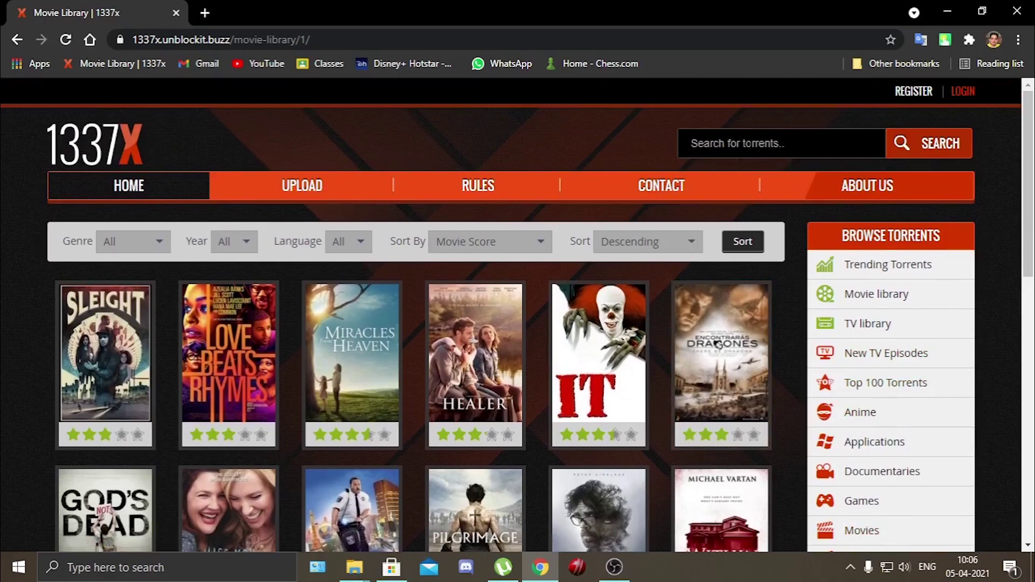
Step: Search 1337x for 'the falcon the winter soldier' and check the top result's seeders
{"action": "left_click", "coordinate": [692, 143]}
{"action": "type", "text": "the falcon the wint"}
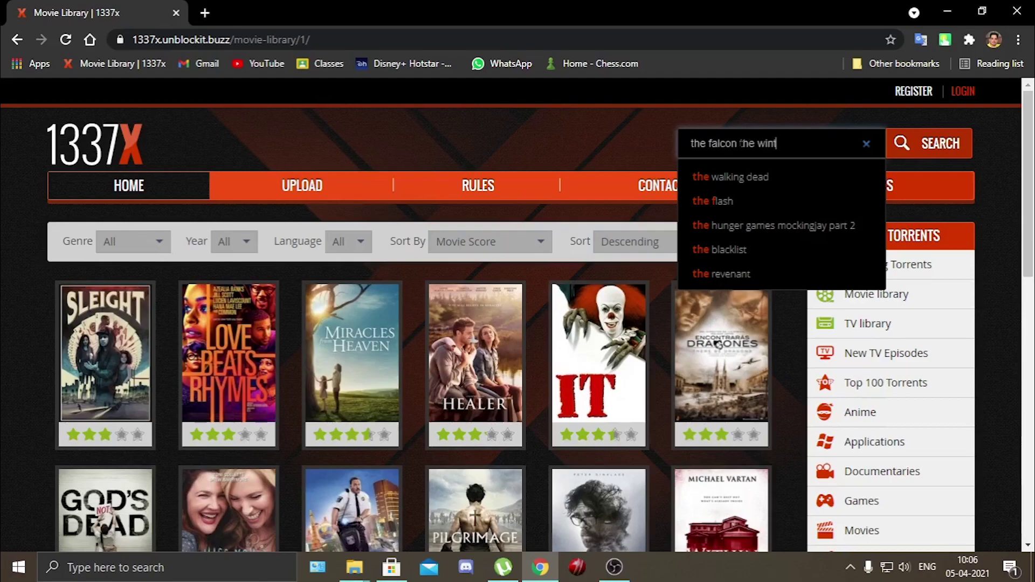
{"action": "type", "text": "soldier"}
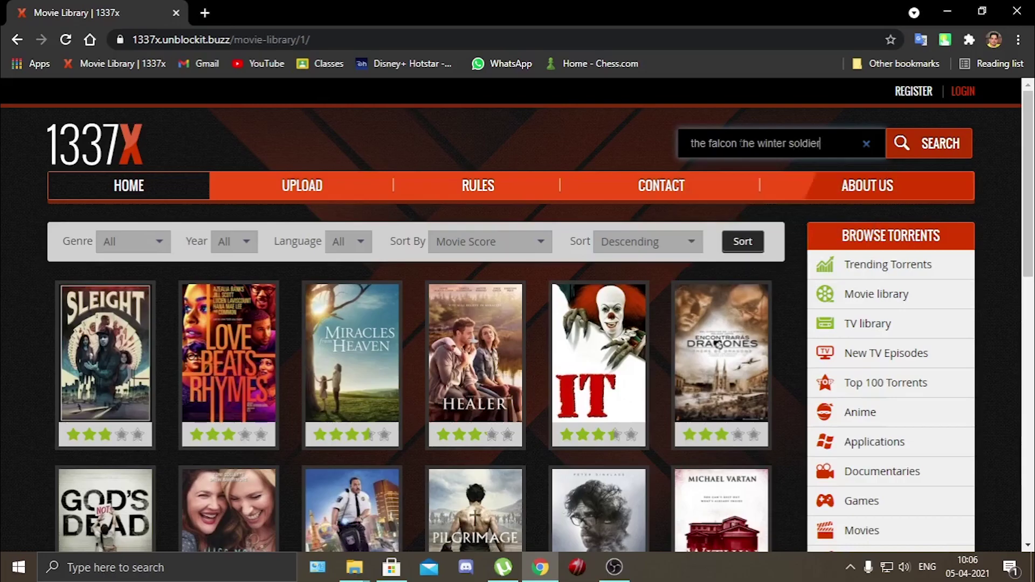
{"action": "key", "text": "Return"}
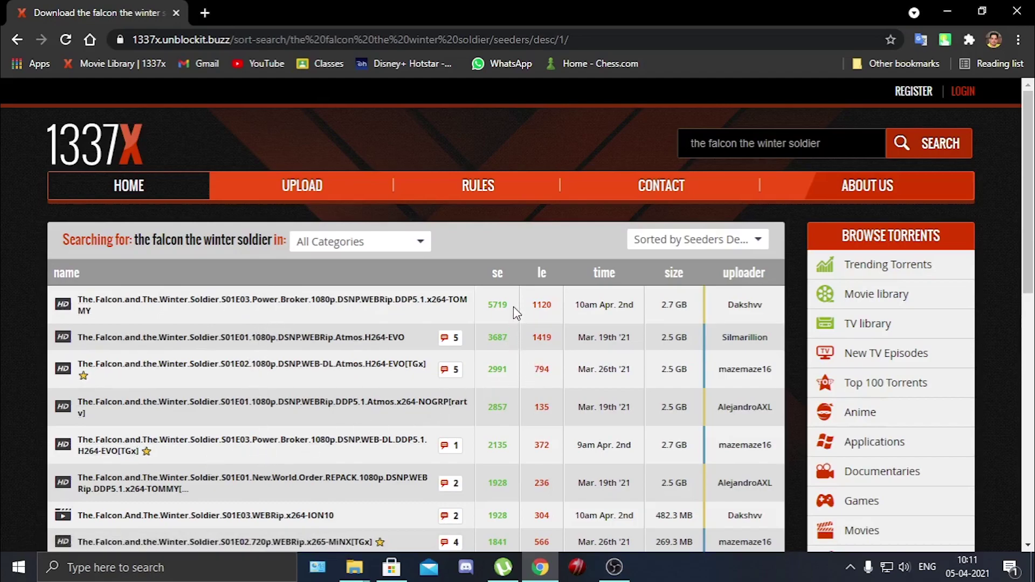
{"action": "left_click_drag", "start_coordinate": [514, 310], "coordinate": [494, 305]}
Step: Open the S01E01 1080p torrent page and read through its Comments tab
{"action": "left_click", "coordinate": [366, 340]}
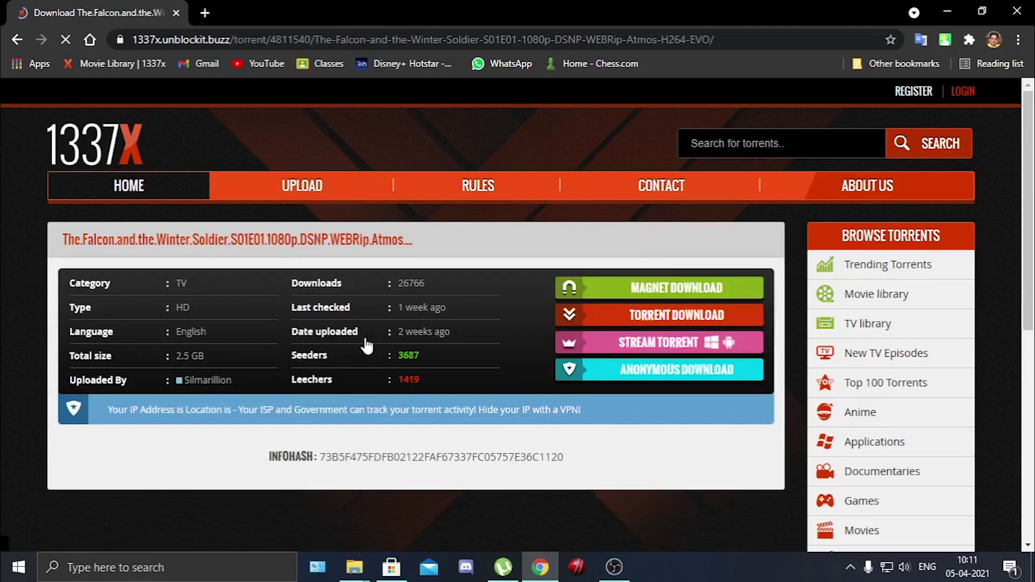
{"action": "scroll", "coordinate": [386, 453], "scroll_direction": "down", "scroll_amount": 2}
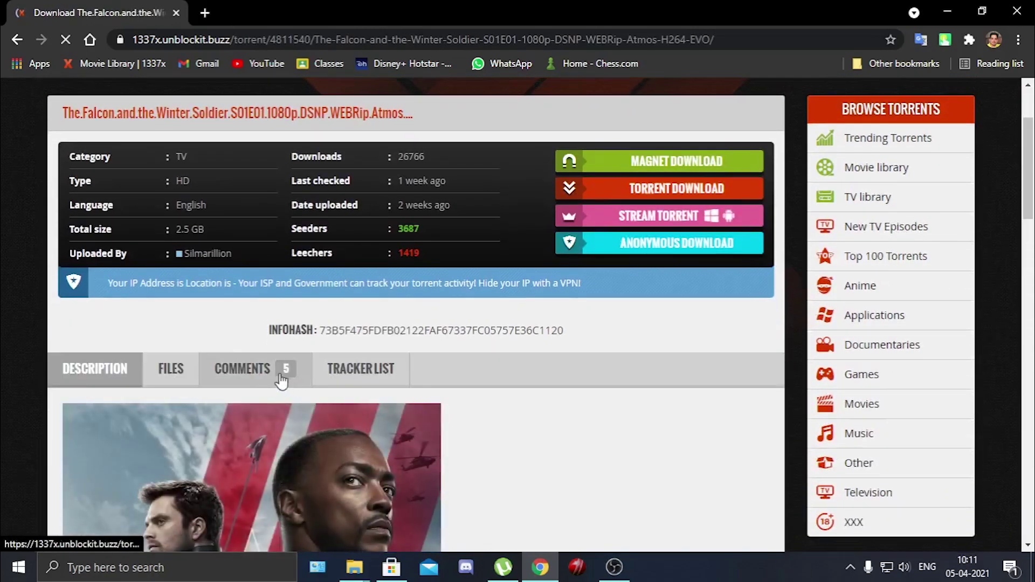
{"action": "left_click", "coordinate": [277, 378]}
{"action": "scroll", "coordinate": [388, 393], "scroll_direction": "down", "scroll_amount": 10}
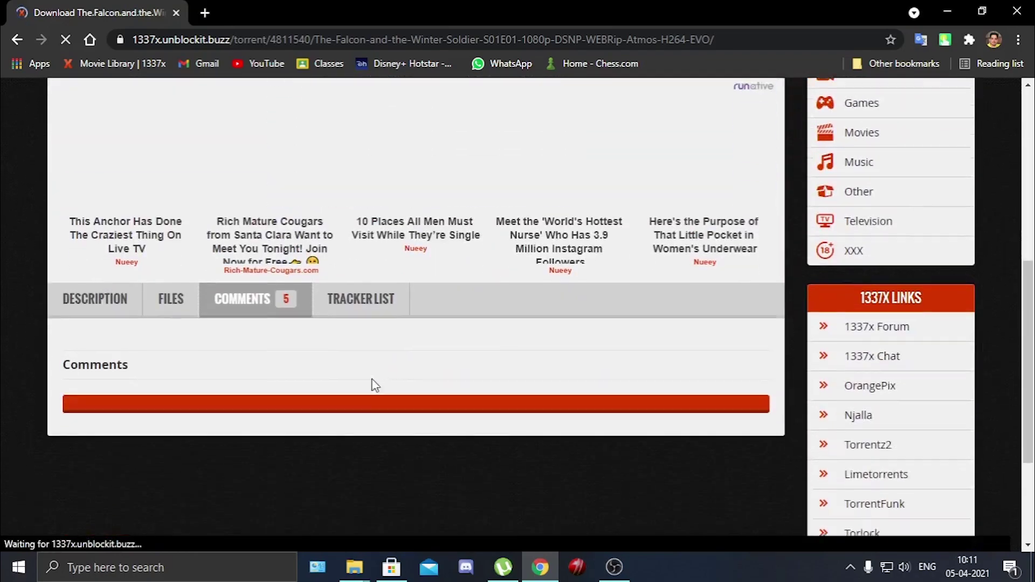
{"action": "scroll", "coordinate": [254, 195], "scroll_direction": "down", "scroll_amount": 10}
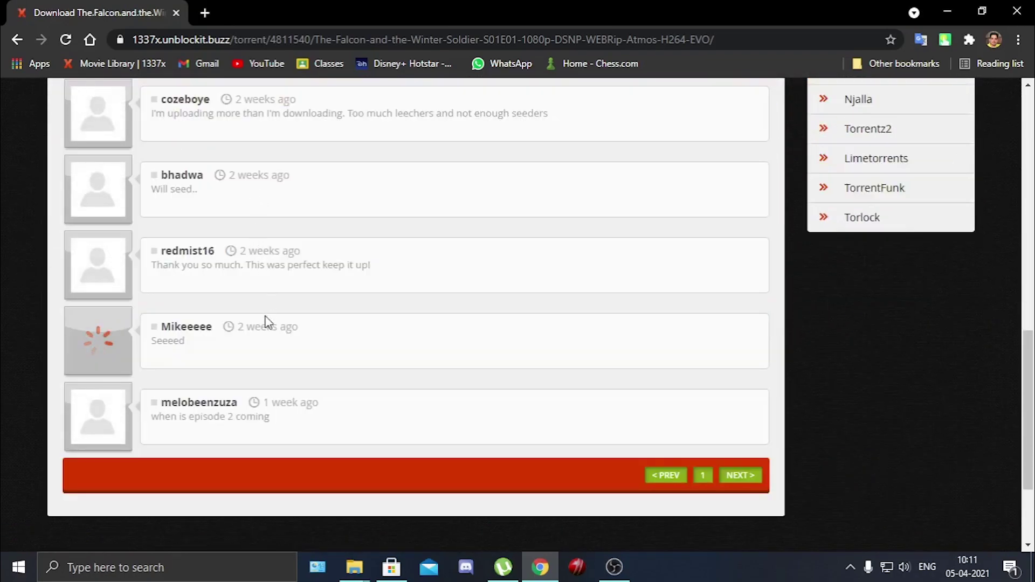
{"action": "scroll", "coordinate": [254, 431], "scroll_direction": "up", "scroll_amount": 2}
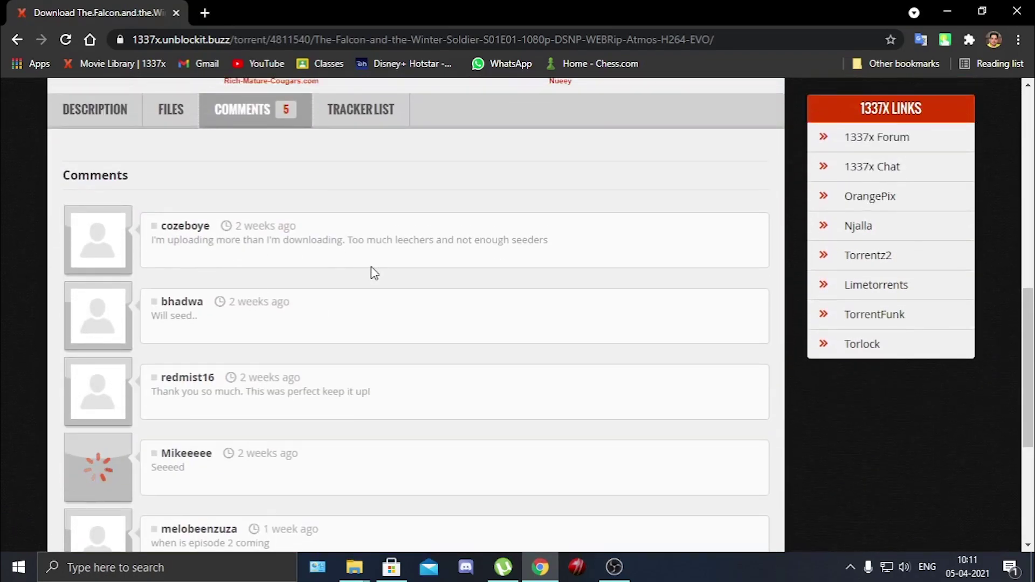
{"action": "scroll", "coordinate": [358, 466], "scroll_direction": "up", "scroll_amount": 10}
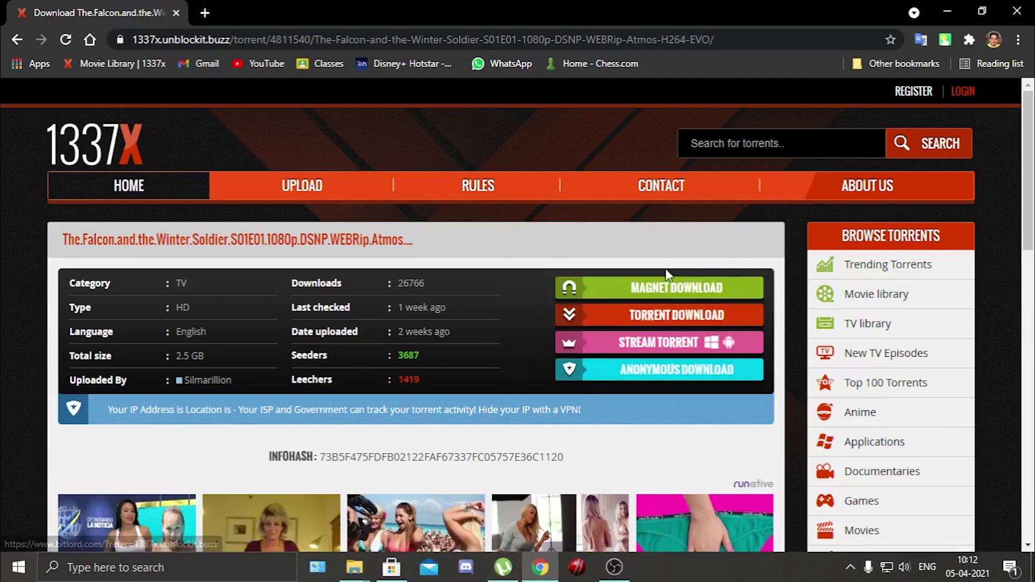
Step: Open the S01E01 Magnet Download link in µTorrent's Add New Torrent dialog
{"action": "left_click", "coordinate": [668, 295]}
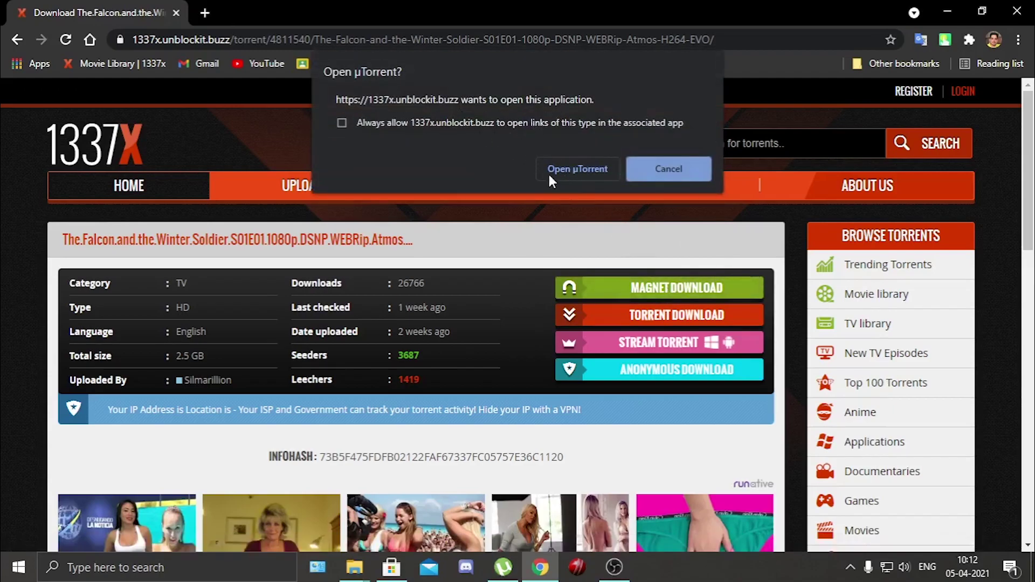
{"action": "left_click", "coordinate": [581, 170]}
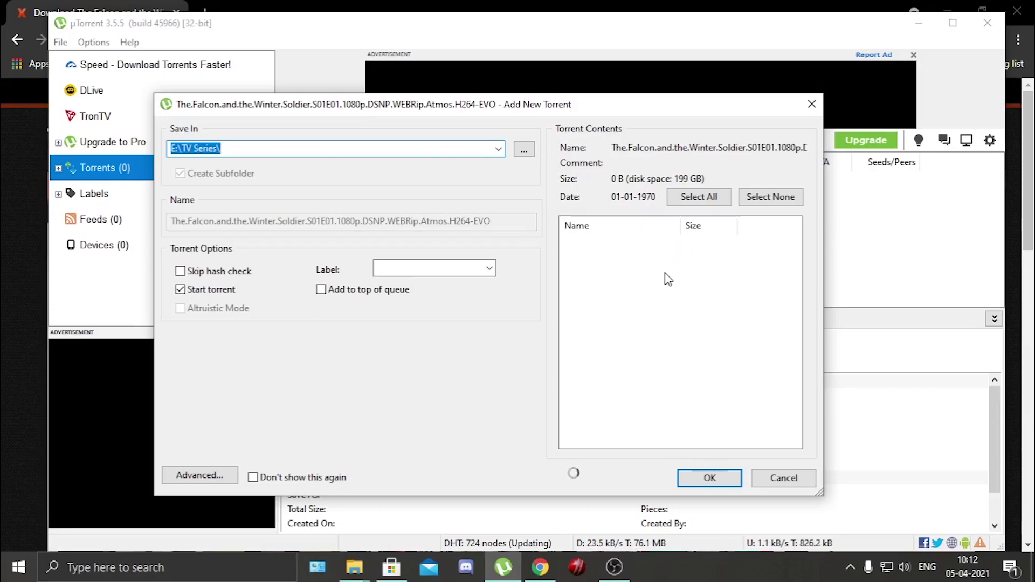
Step: Add the episode torrent, saving to E:\TV Series\ with the Torrent Downloaded txt file unchecked
{"action": "left_click", "coordinate": [498, 146]}
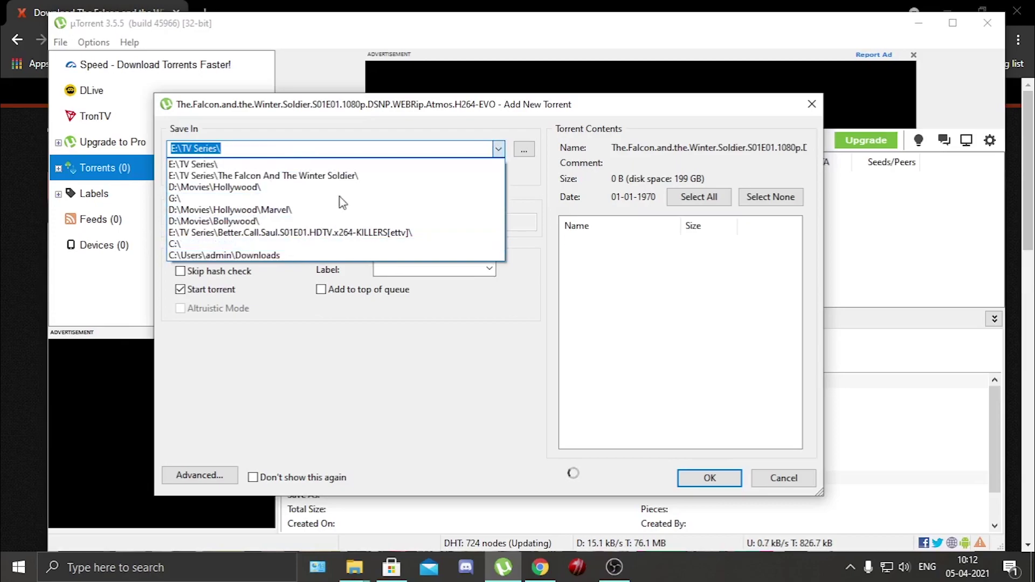
{"action": "left_click", "coordinate": [495, 148]}
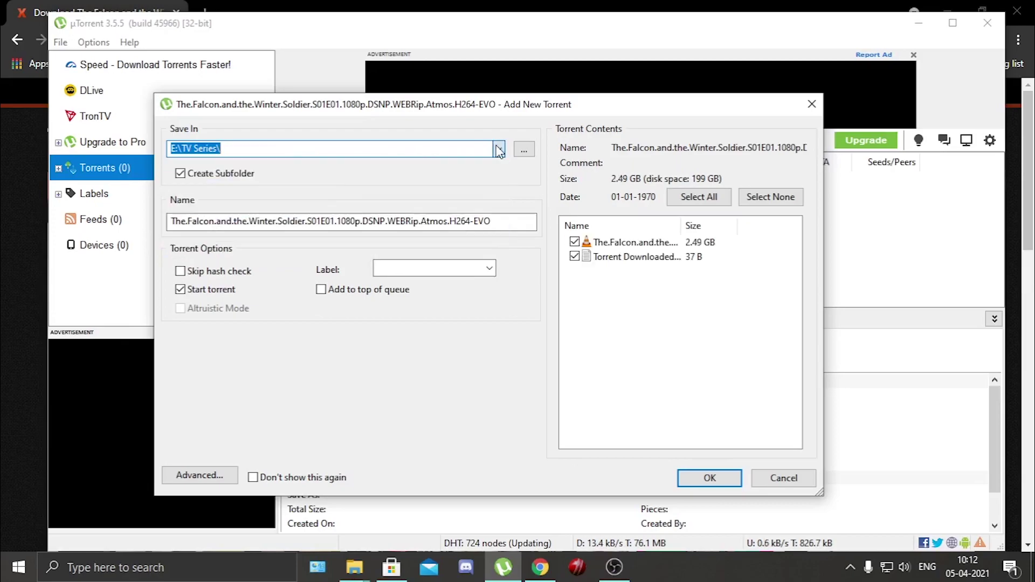
{"action": "left_click", "coordinate": [576, 257]}
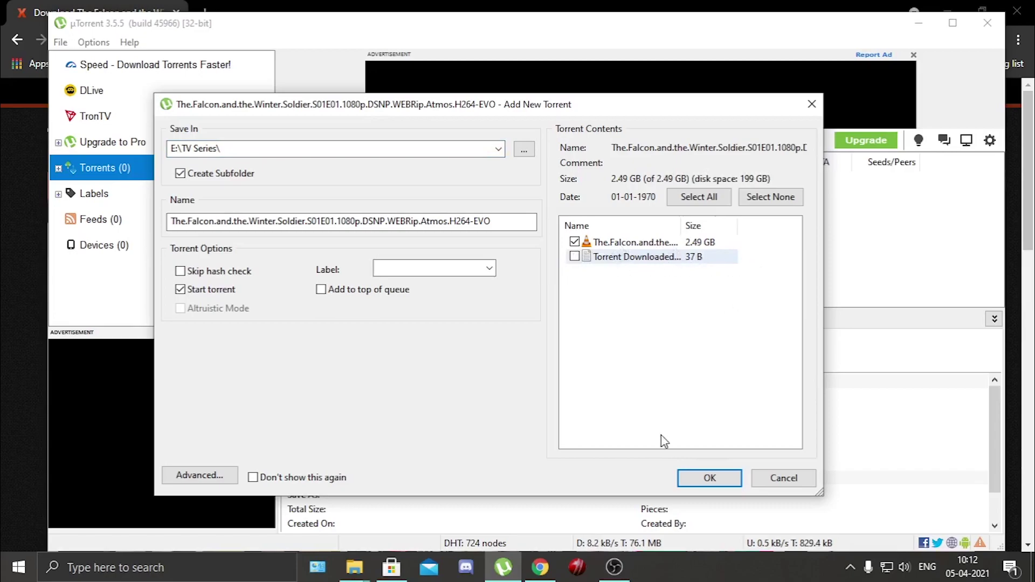
{"action": "left_click", "coordinate": [709, 479]}
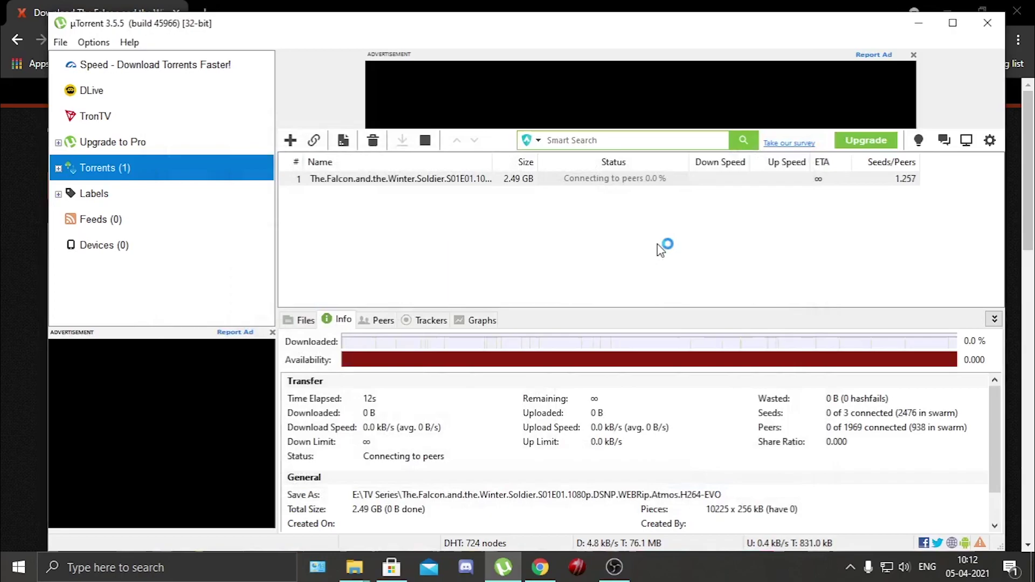
Step: Review the finished torrent's Files and Info tabs, open its containing folder, and play the episode
{"action": "left_click", "coordinate": [303, 322]}
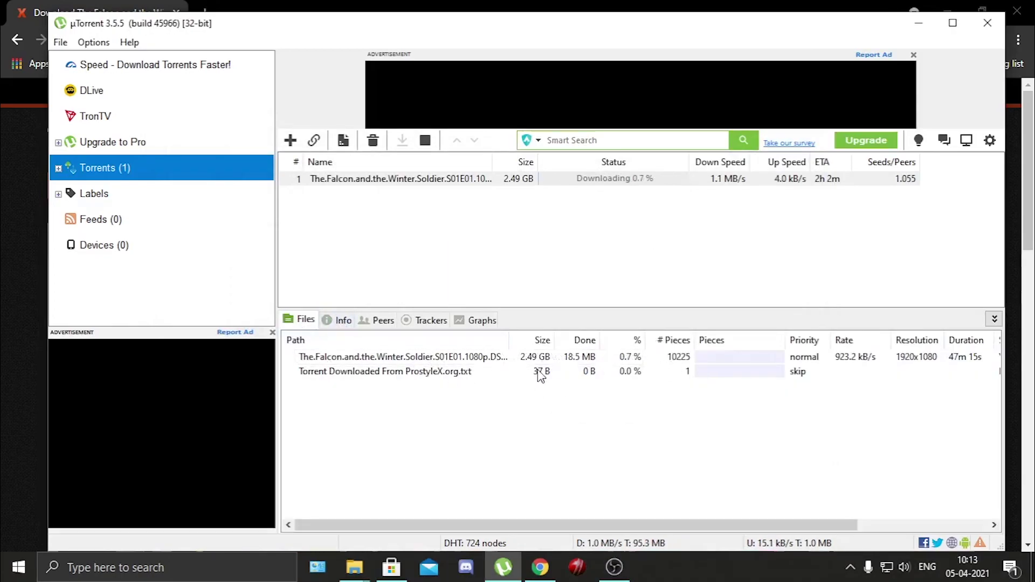
{"action": "left_click", "coordinate": [343, 321]}
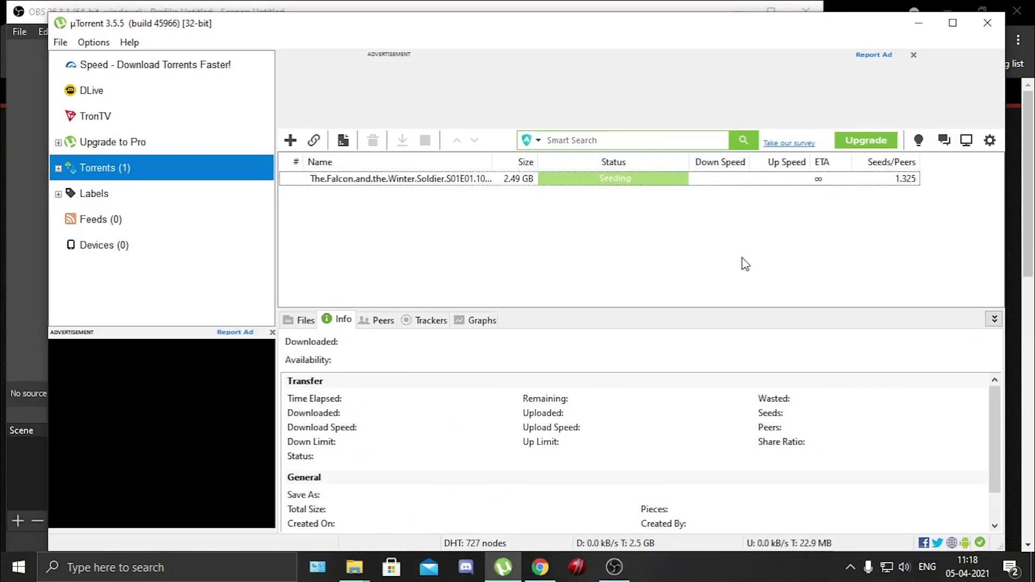
{"action": "left_click", "coordinate": [654, 181]}
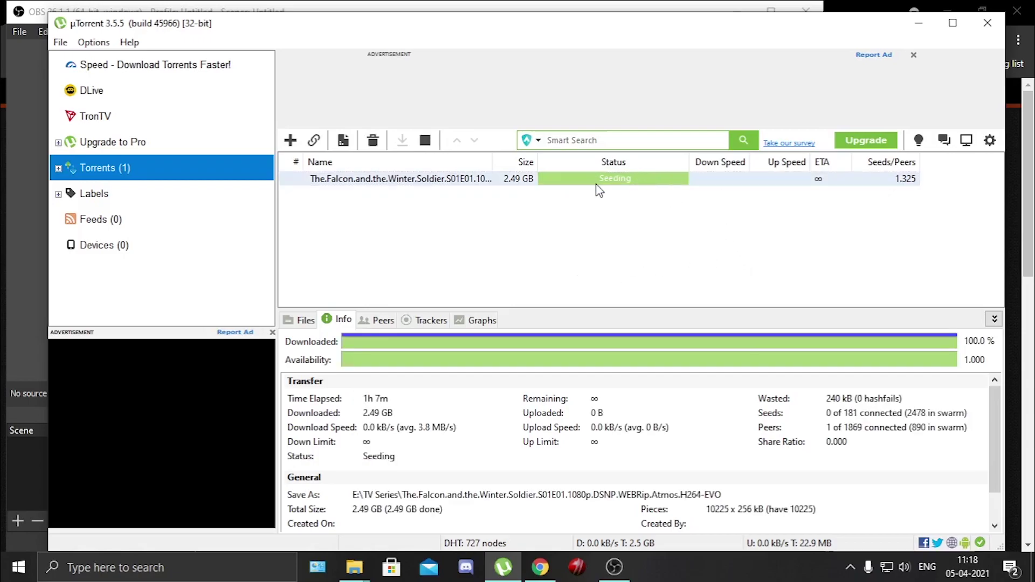
{"action": "right_click", "coordinate": [615, 185]}
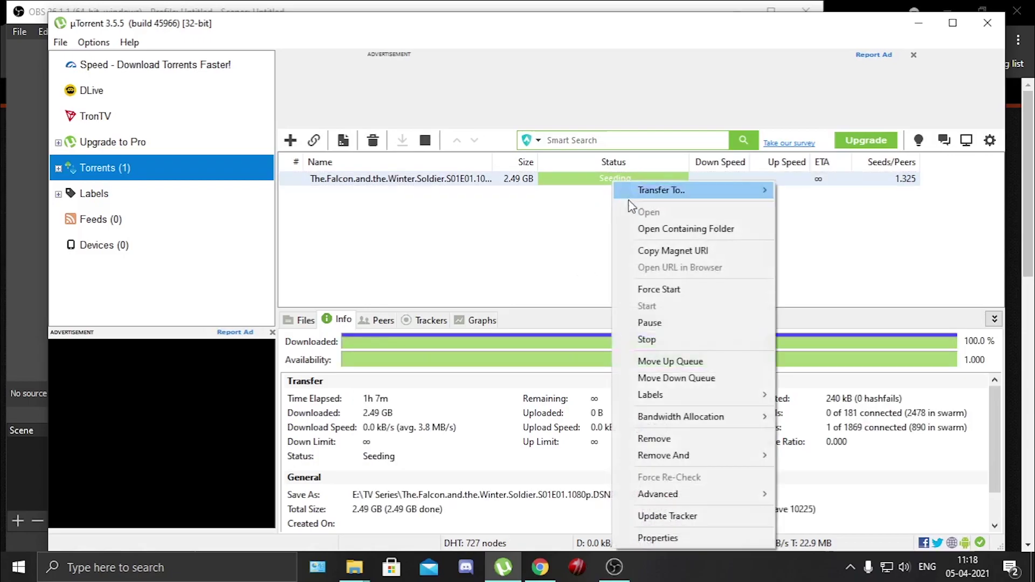
{"action": "left_click", "coordinate": [652, 229]}
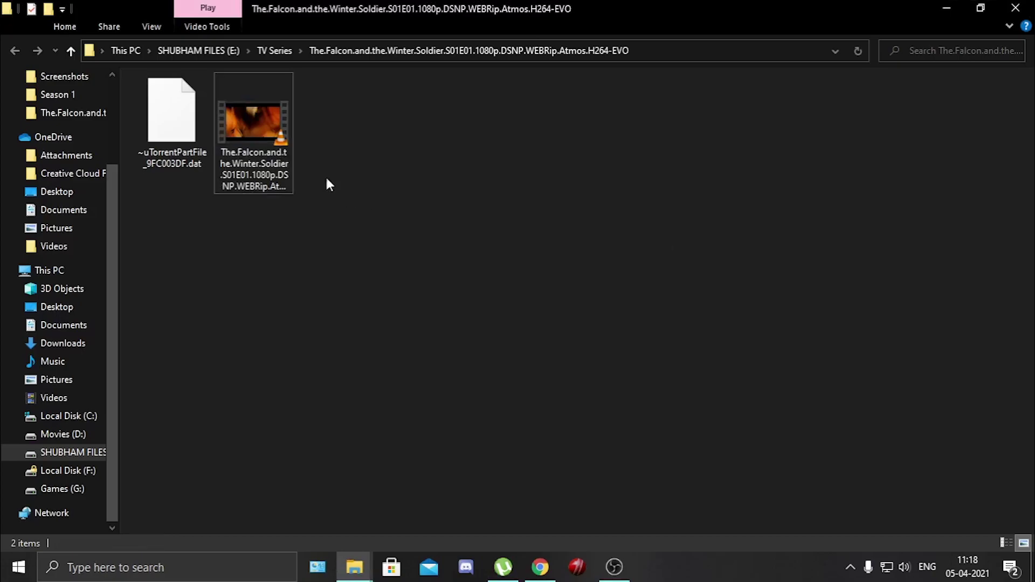
{"action": "double_click", "coordinate": [269, 152]}
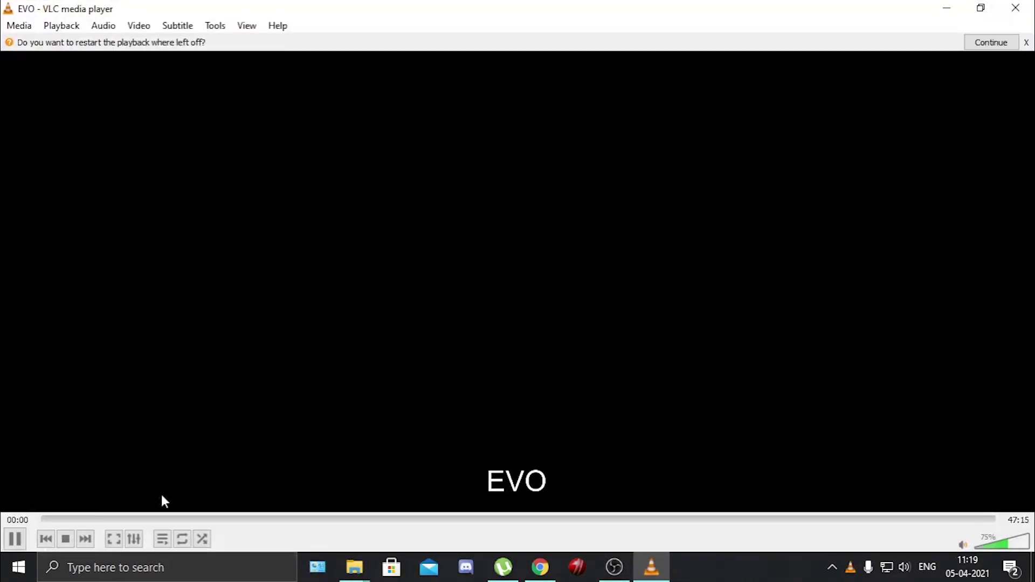
Step: Skip VLC playback ahead to about 02:12, then quit the player
{"action": "left_click", "coordinate": [83, 518]}
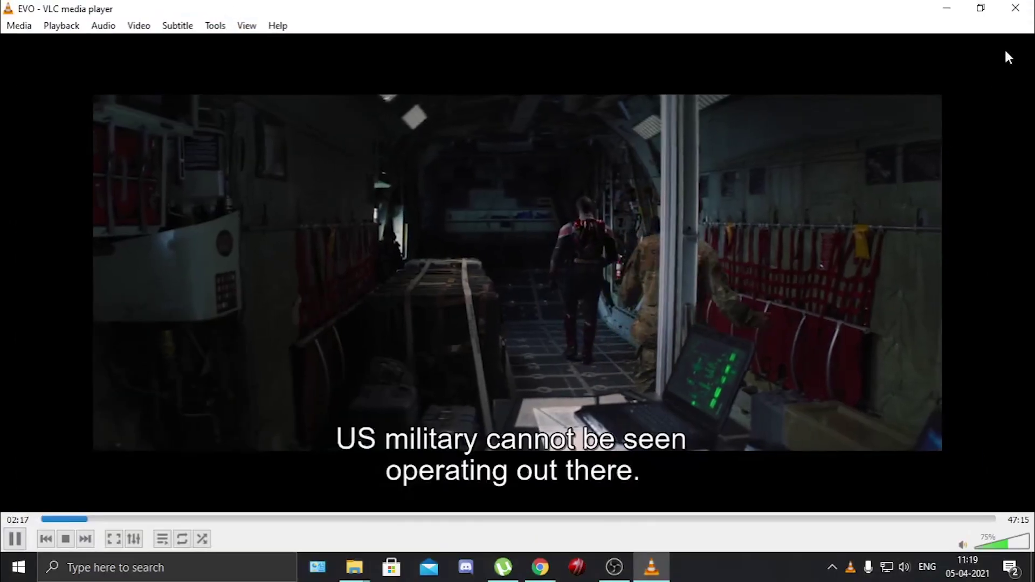
{"action": "key", "text": "ctrl+q"}
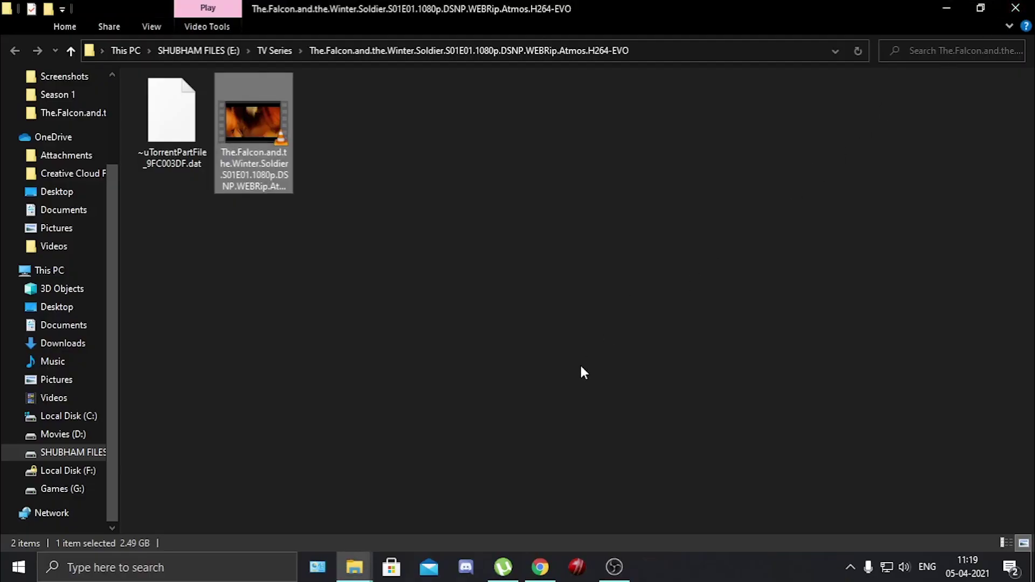
Step: Check that µTorrent is seeding, then stop the Touch VPN connection in Chrome
{"action": "left_click", "coordinate": [503, 567]}
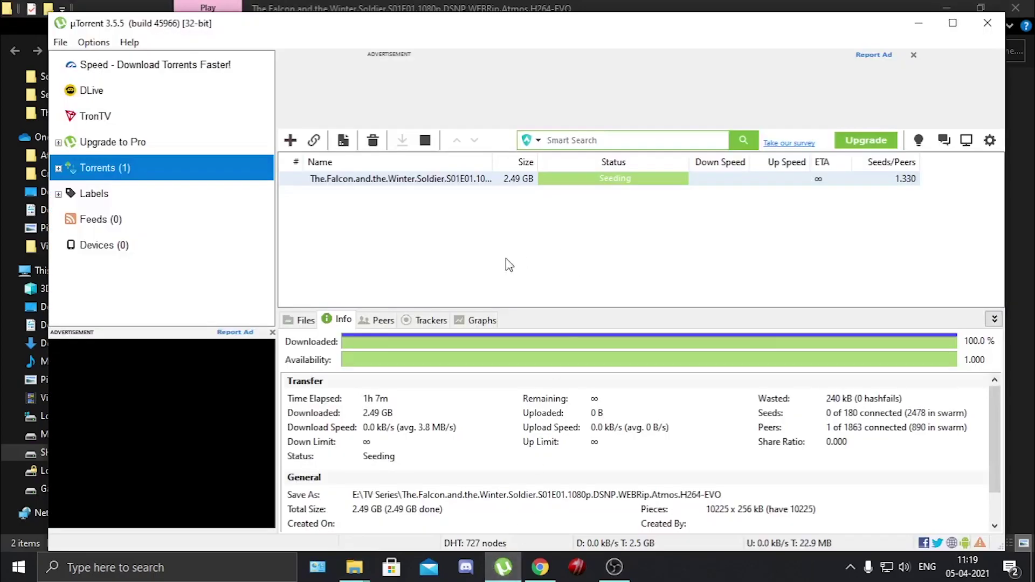
{"action": "left_click", "coordinate": [540, 567]}
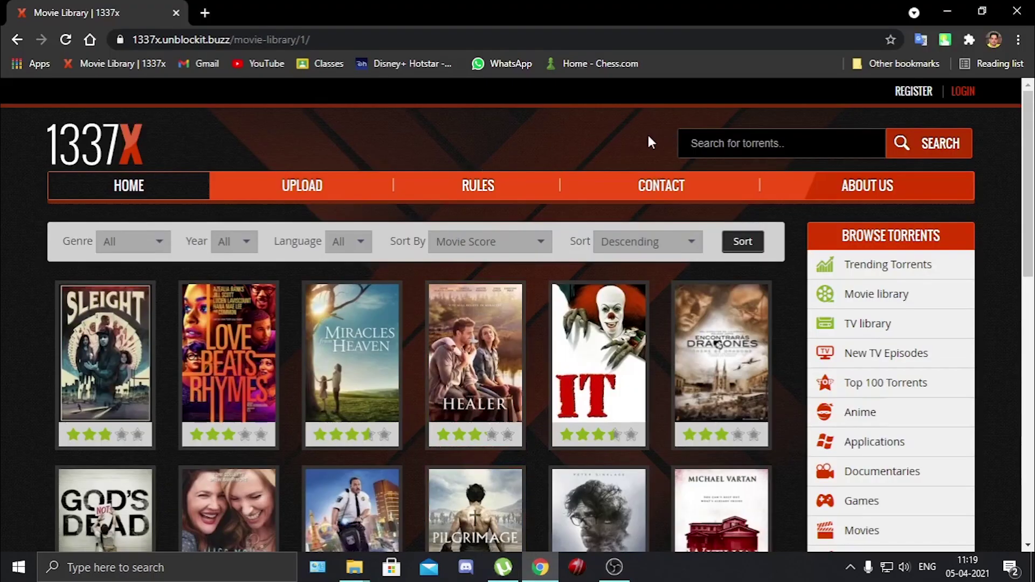
{"action": "left_click", "coordinate": [948, 38]}
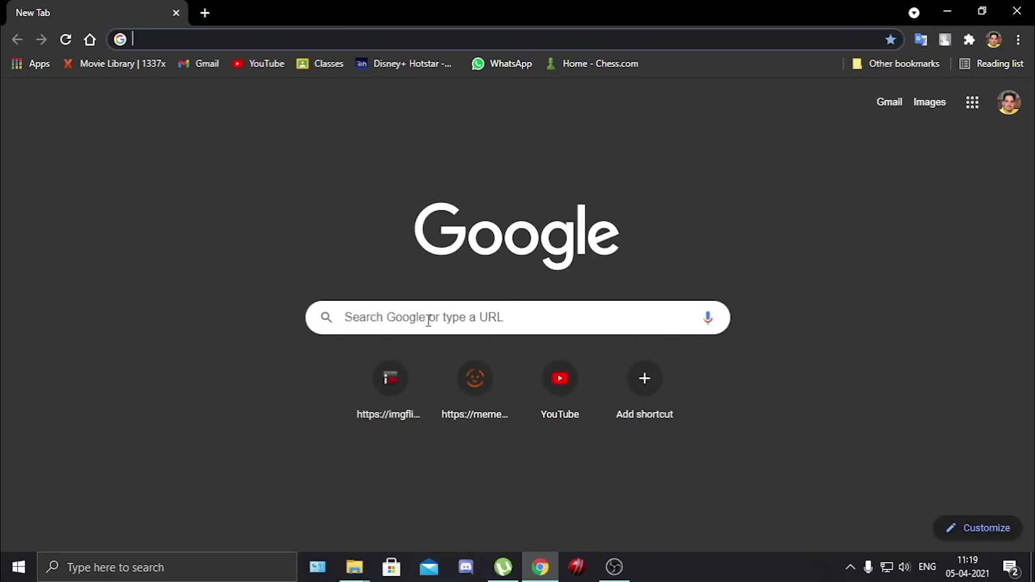
Step: Search Google for telegram web, open web.telegram.org, and focus the Telegram search box
{"action": "left_click", "coordinate": [428, 321]}
{"action": "left_click", "coordinate": [395, 375]}
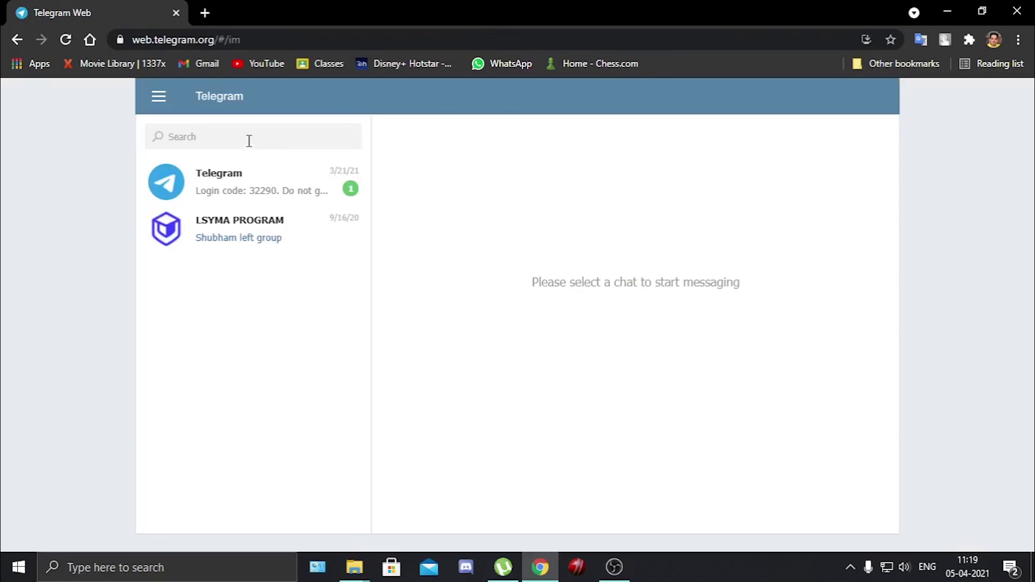
{"action": "left_click", "coordinate": [249, 141]}
{"action": "left_click", "coordinate": [290, 145]}
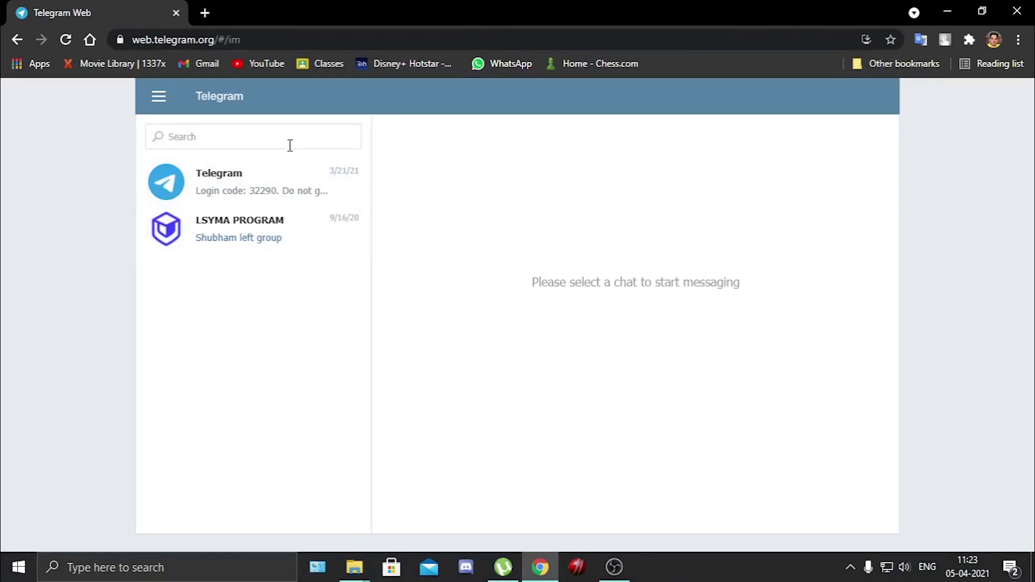
Step: Search Telegram for 'the falcon and the winter soldier' and browse the global channel results
{"action": "type", "text": "the falcon and the winter soldier"}
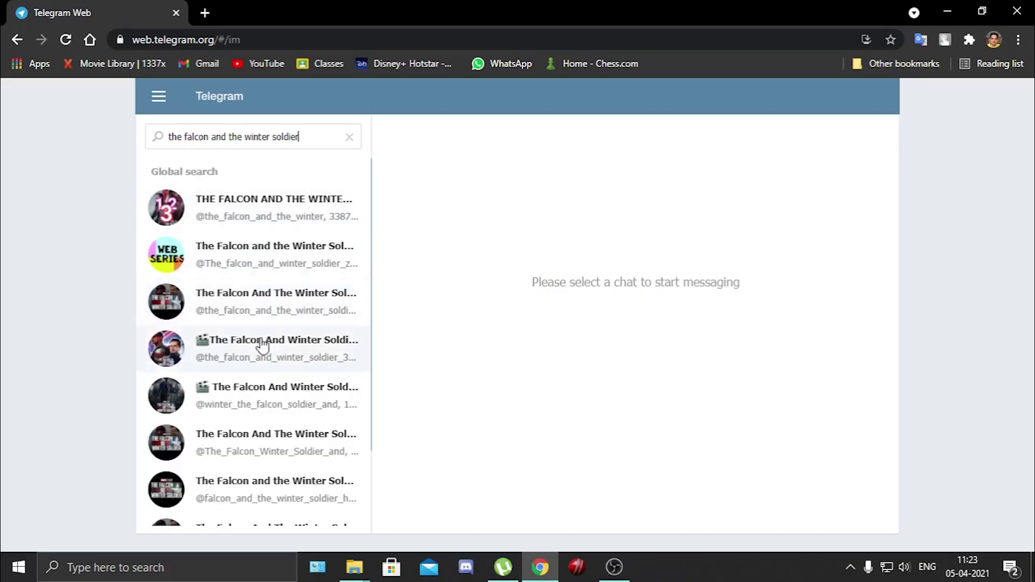
{"action": "scroll", "coordinate": [253, 399], "scroll_direction": "down", "scroll_amount": 1}
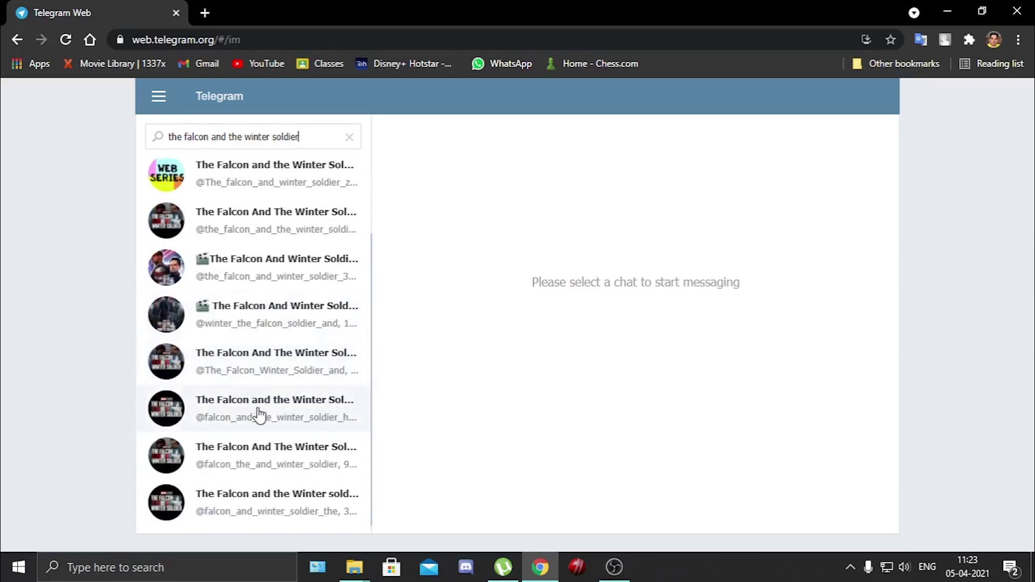
{"action": "scroll", "coordinate": [286, 338], "scroll_direction": "up", "scroll_amount": 2}
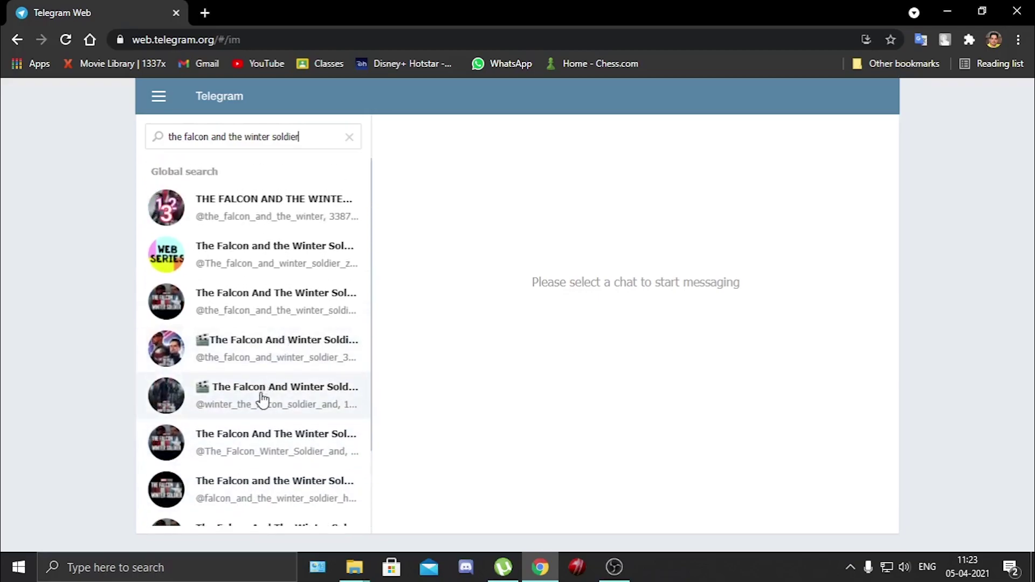
Step: Open the top Falcon and Winter Soldier channel and scroll to its 1.5GB/700MB/400MB download post
{"action": "left_click", "coordinate": [285, 214]}
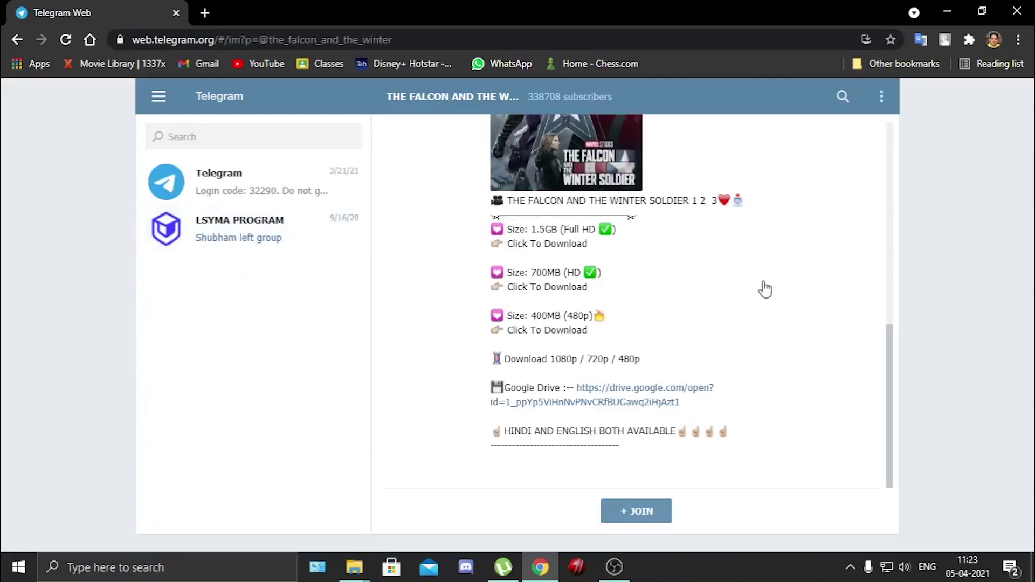
{"action": "scroll", "coordinate": [749, 337], "scroll_direction": "up", "scroll_amount": 5}
{"action": "scroll", "coordinate": [747, 337], "scroll_direction": "down", "scroll_amount": 5}
{"action": "scroll", "coordinate": [714, 340], "scroll_direction": "up", "scroll_amount": 5}
{"action": "scroll", "coordinate": [715, 338], "scroll_direction": "up", "scroll_amount": 3}
{"action": "scroll", "coordinate": [723, 337], "scroll_direction": "down", "scroll_amount": 8}
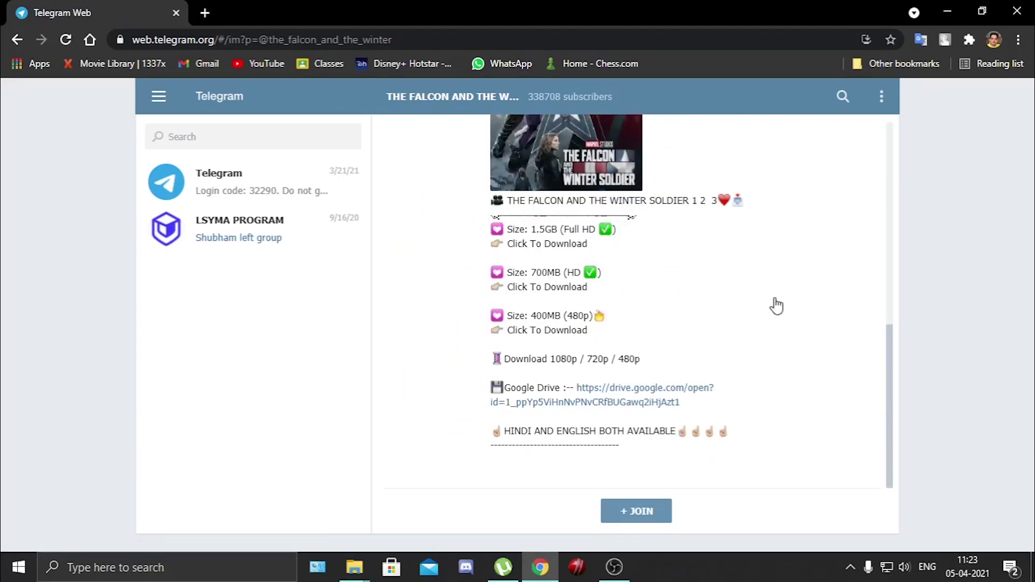